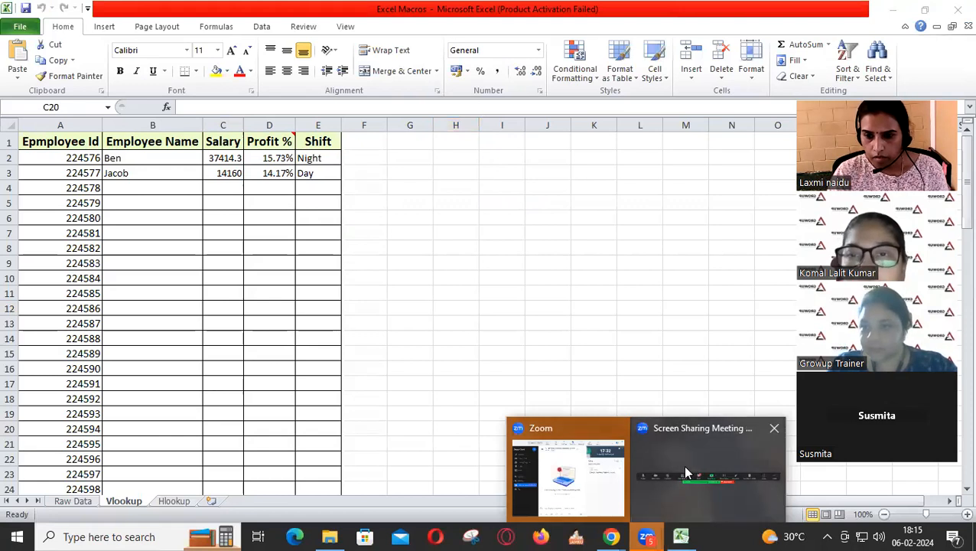
click(679, 471)
mouse_move(649, 535)
click(718, 504)
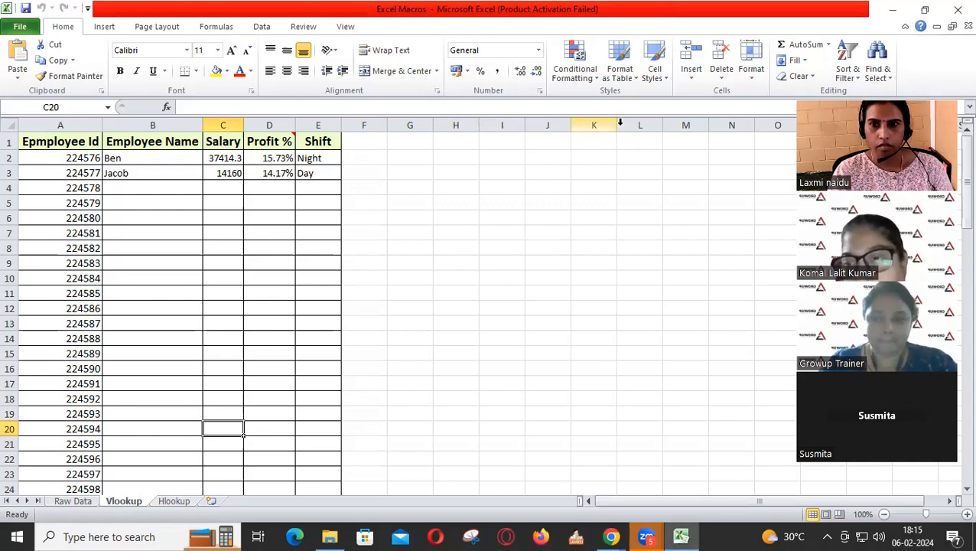
Step: Examine the Raw Data table and the column headers to fill in on the Vlookup sheet
click(73, 501)
click(196, 337)
drag(53, 141, 500, 456)
click(138, 502)
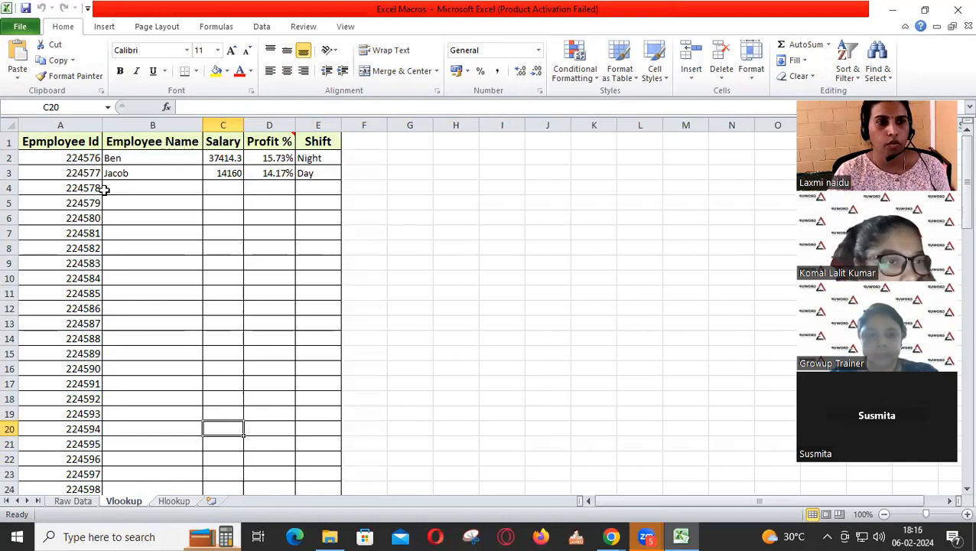
click(138, 144)
click(229, 141)
click(279, 141)
click(310, 141)
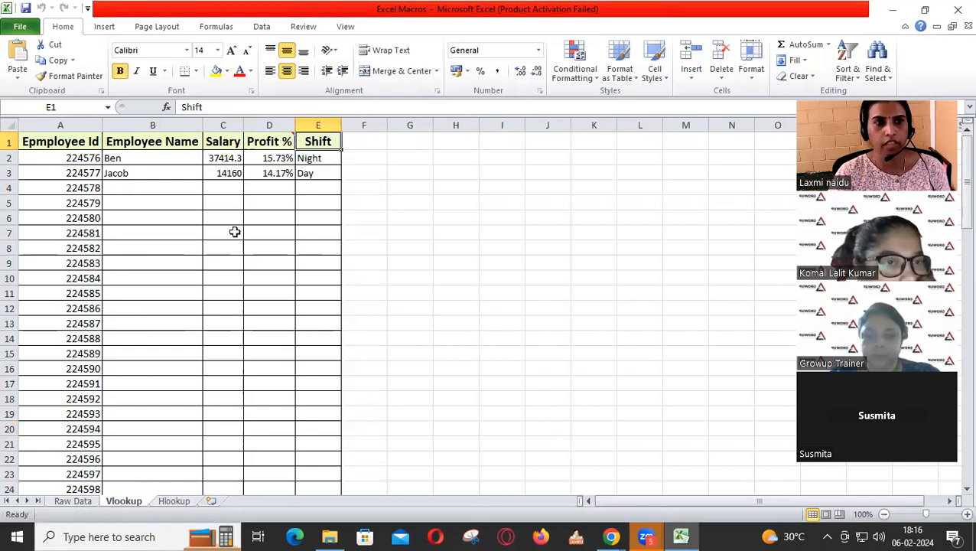
Step: Start a VLOOKUP formula in Employee Name cell B4 with A4 as the lookup value
click(97, 190)
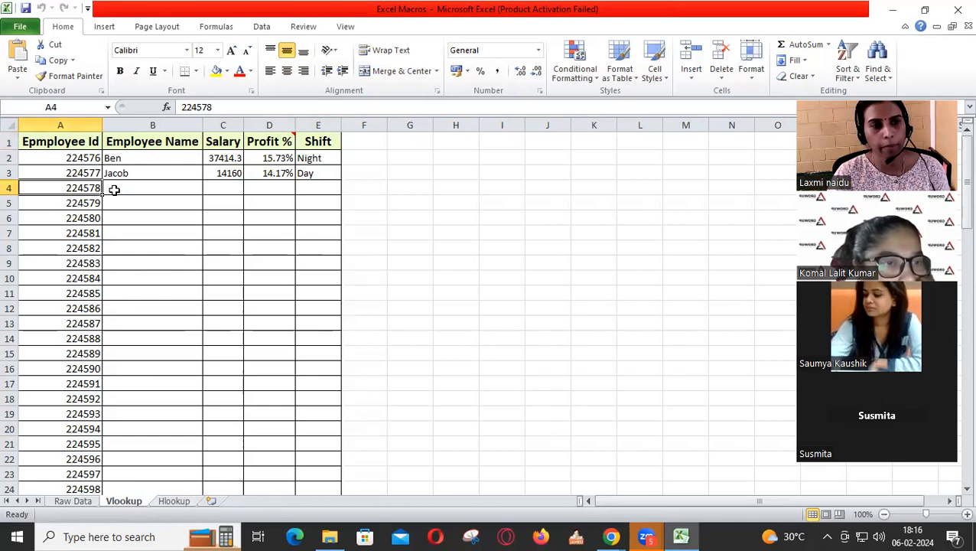
click(113, 189)
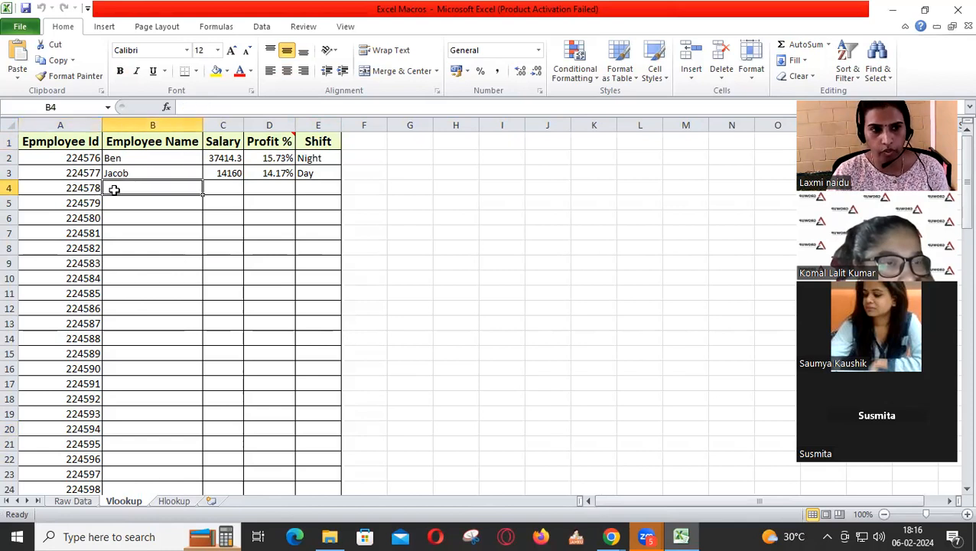
double_click(120, 188)
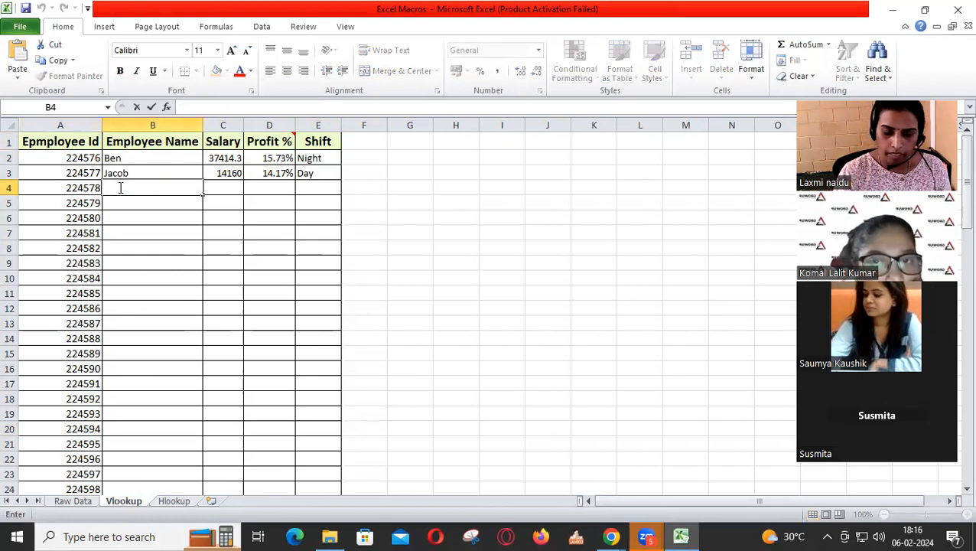
text(=)
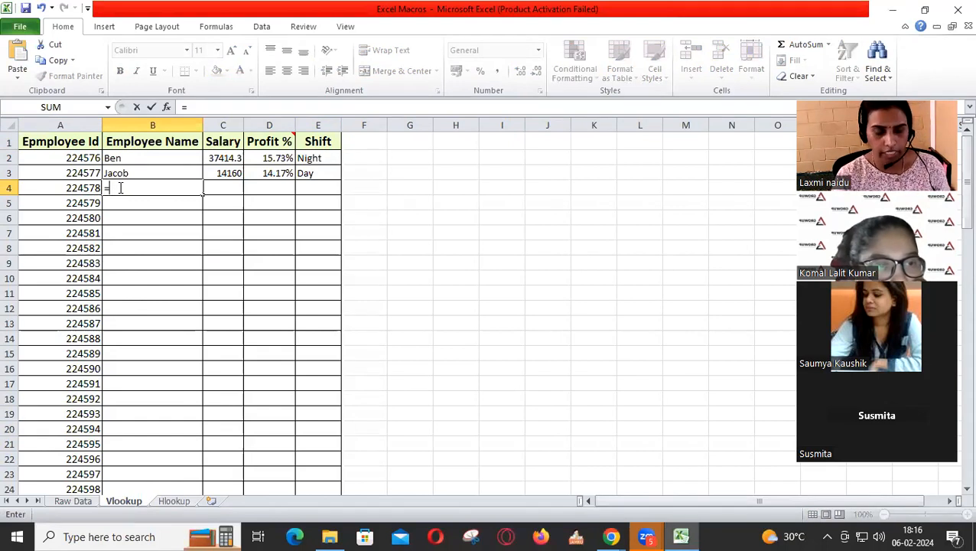
text(vloo)
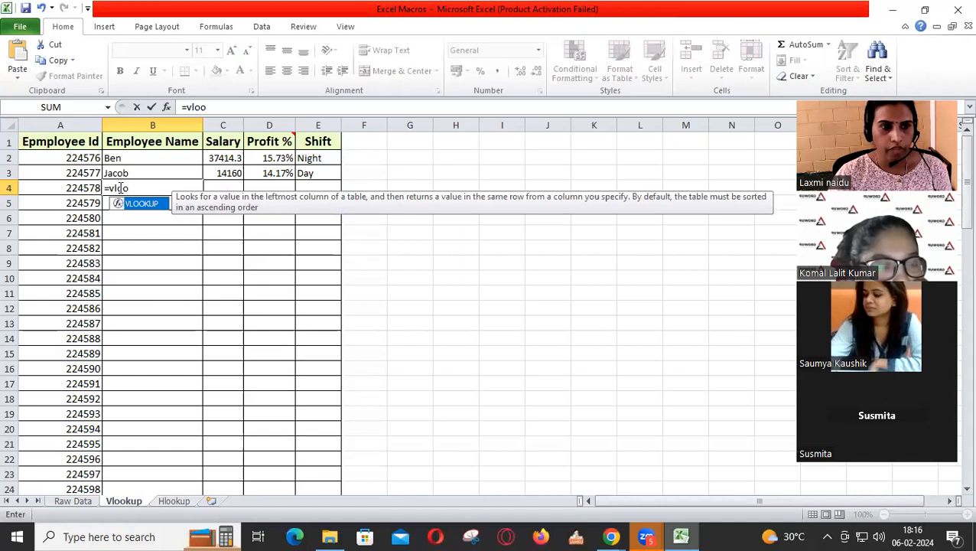
double_click(141, 204)
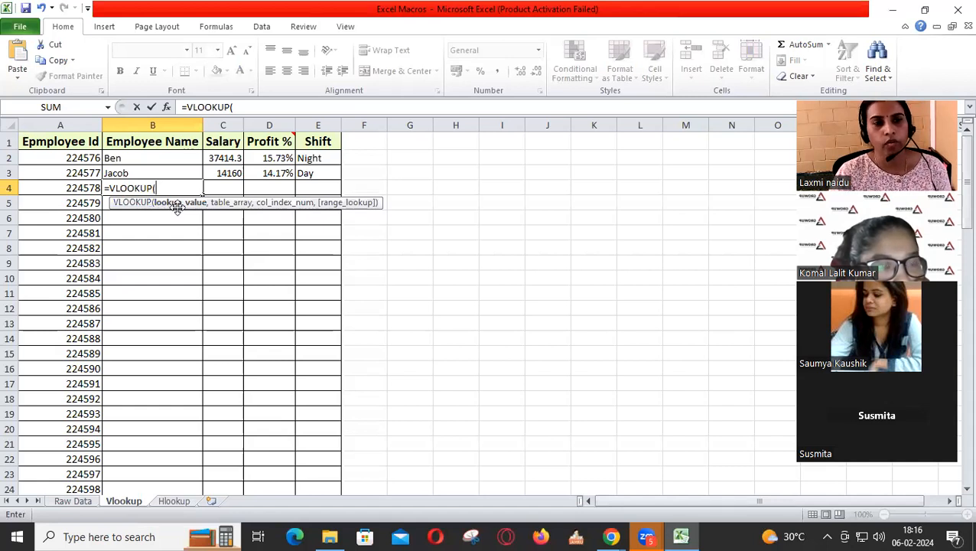
click(89, 188)
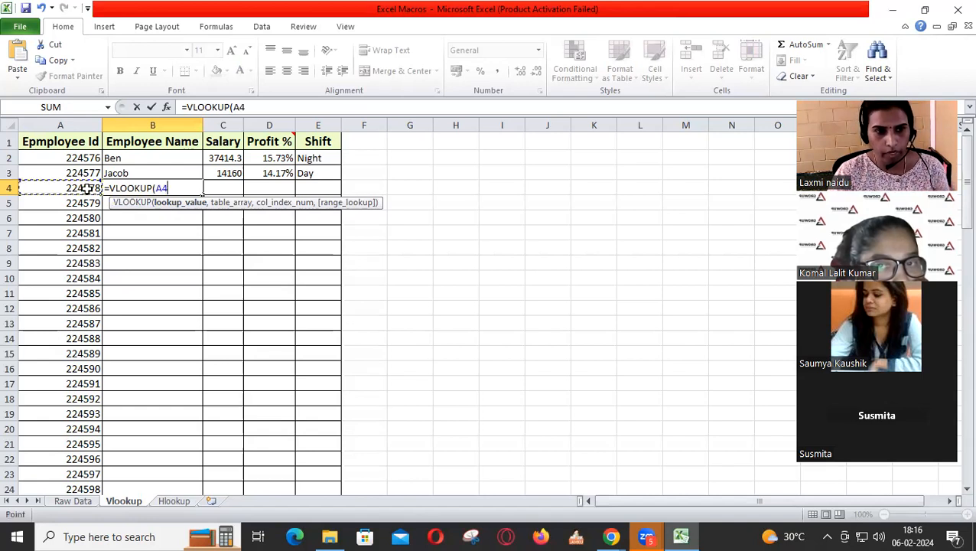
text(,)
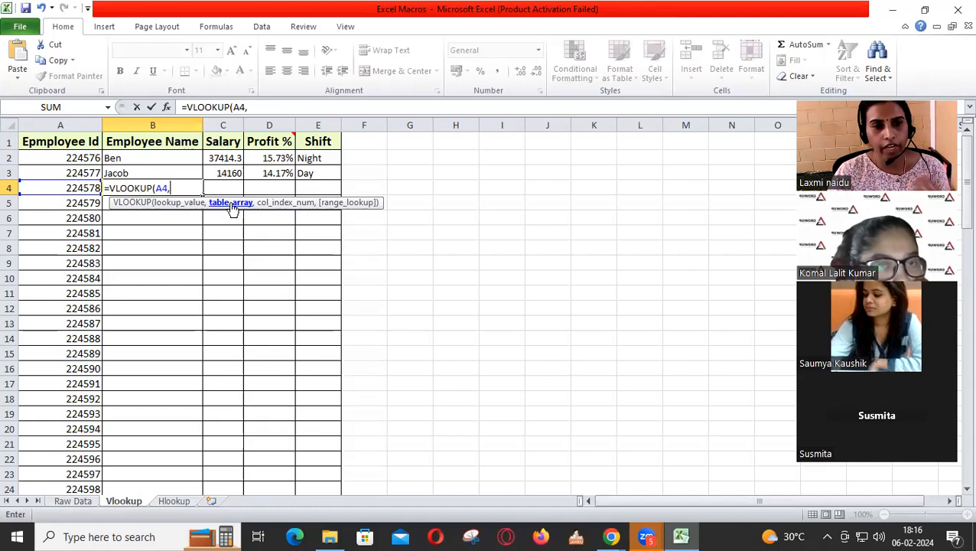
Step: Set the formula's table array to columns A:H of the Raw Data sheet
click(76, 504)
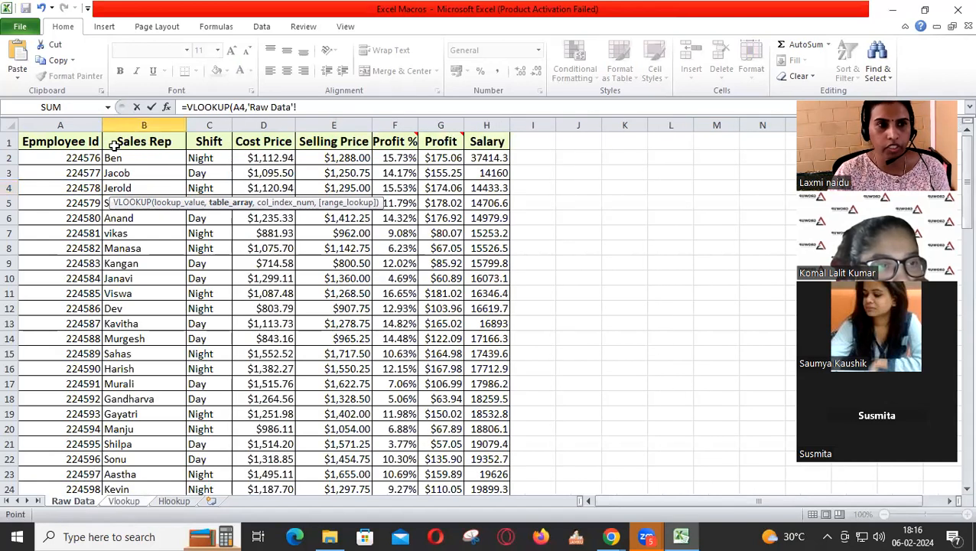
drag(61, 125, 489, 126)
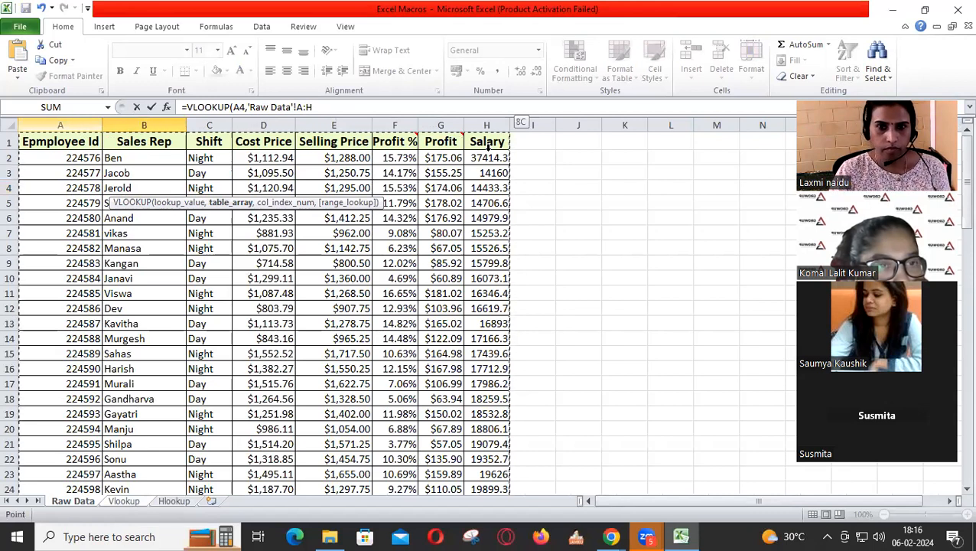
text(,)
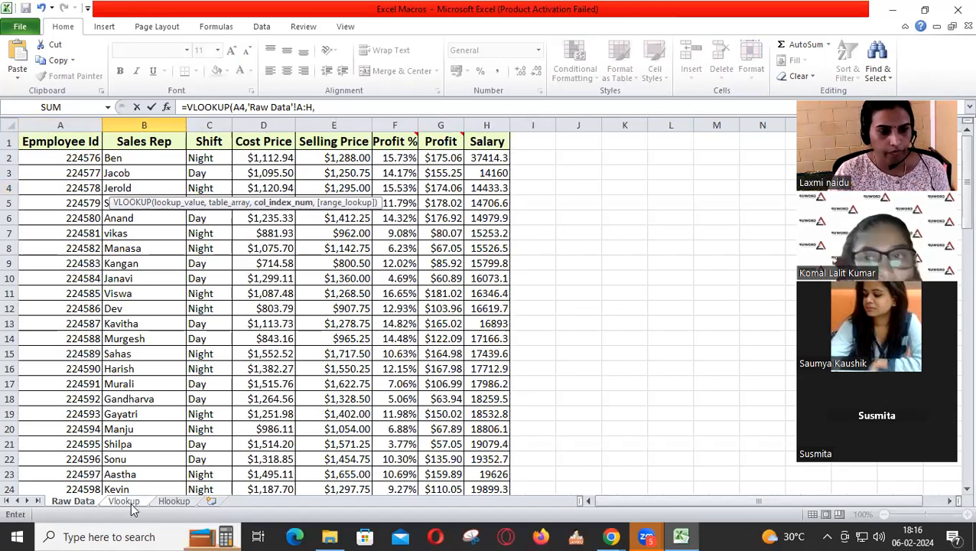
key(ctrl+Page_Down)
click(372, 108)
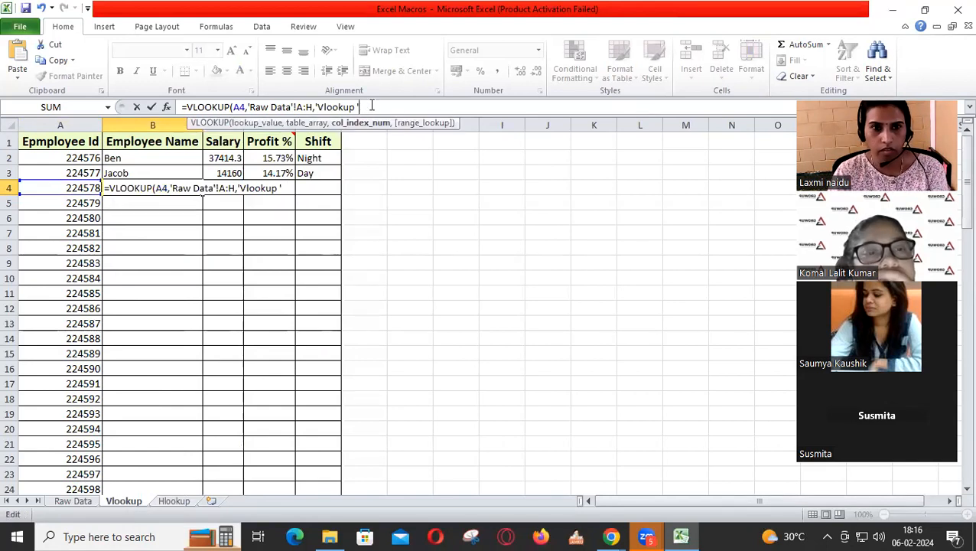
key(BackSpace)
key(BackSpace)
key(BackSpace)
key(BackSpace)
key(BackSpace)
key(BackSpace)
key(BackSpace)
key(BackSpace)
key(BackSpace)
key(BackSpace)
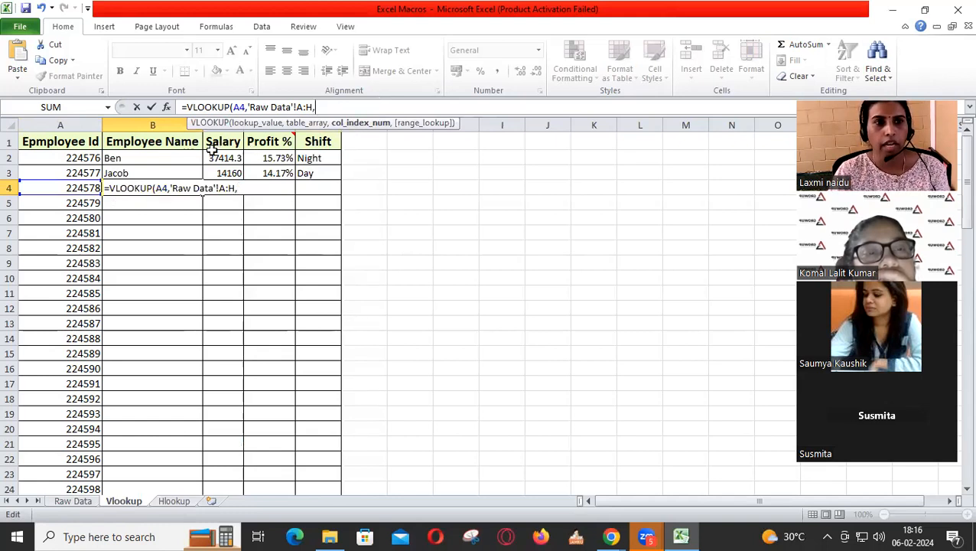
click(79, 504)
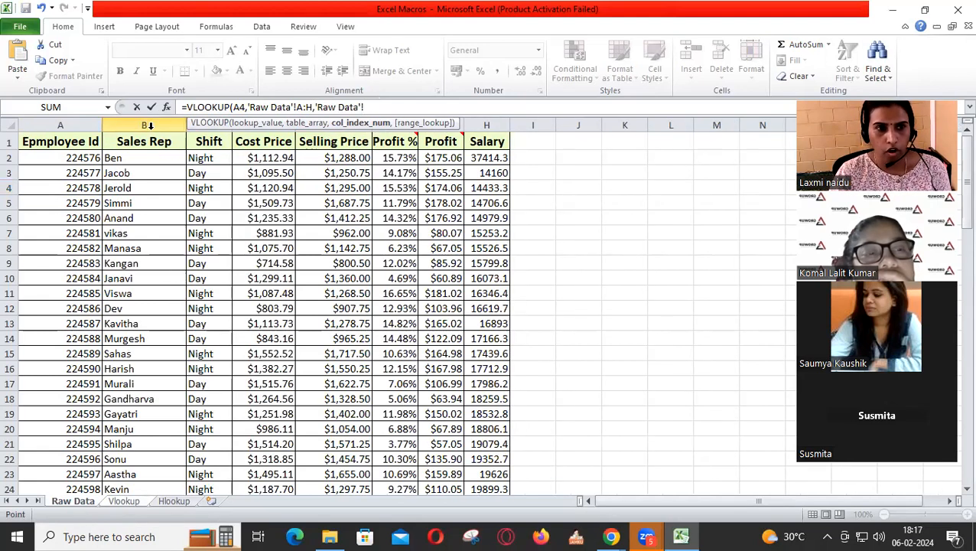
click(126, 501)
key(BackSpace)
key(BackSpace)
key(BackSpace)
key(BackSpace)
key(BackSpace)
key(BackSpace)
key(BackSpace)
key(BackSpace)
key(BackSpace)
key(BackSpace)
key(BackSpace)
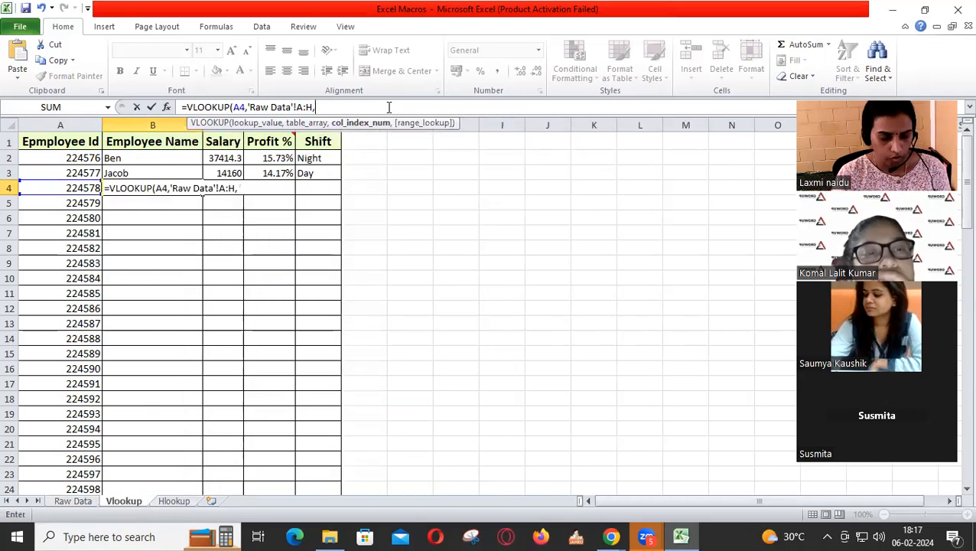
Step: Complete the B4 formula with column index 2 and FALSE for an exact match
text(2,)
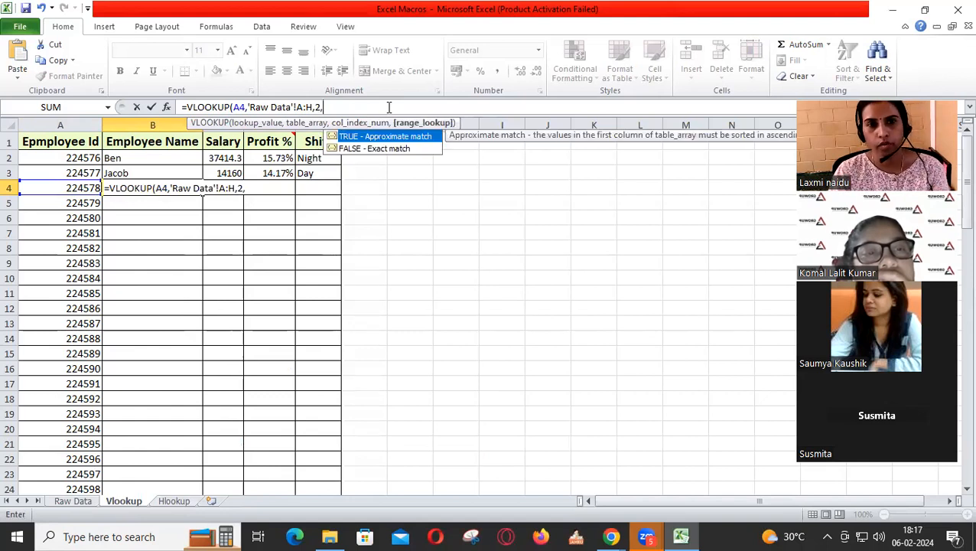
click(390, 149)
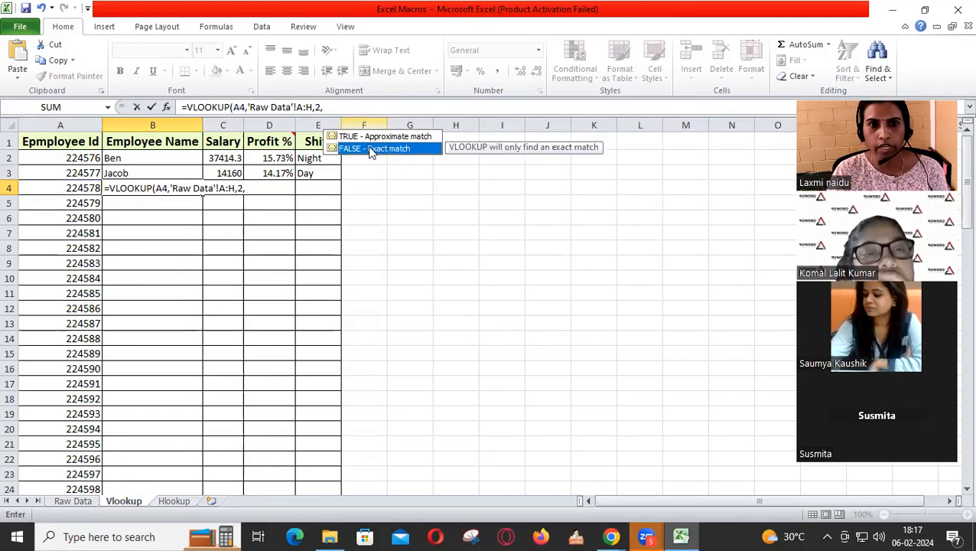
double_click(371, 150)
text())
key(Return)
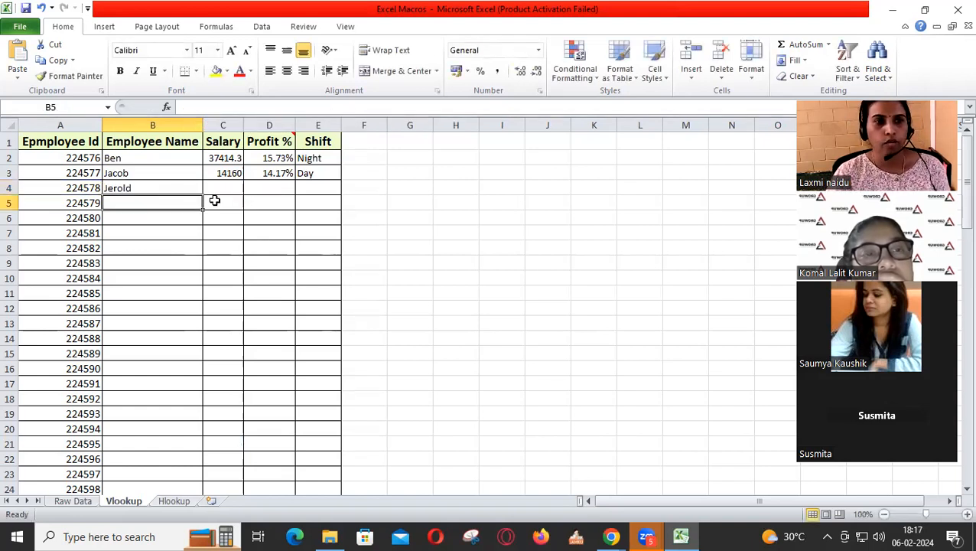
click(174, 187)
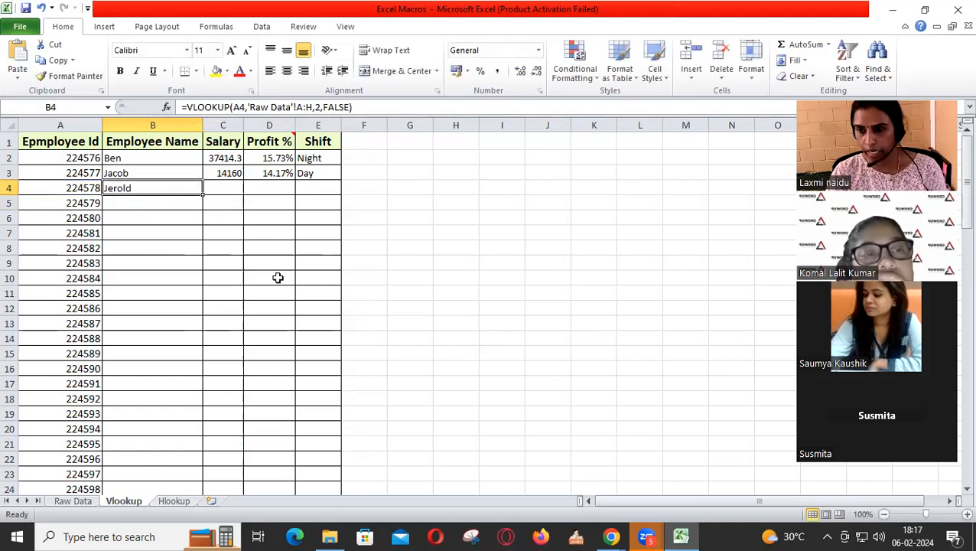
Step: Start a VLOOKUP in Salary cell C4 with lookup value A4 and Raw Data columns A:H as the table array
click(218, 187)
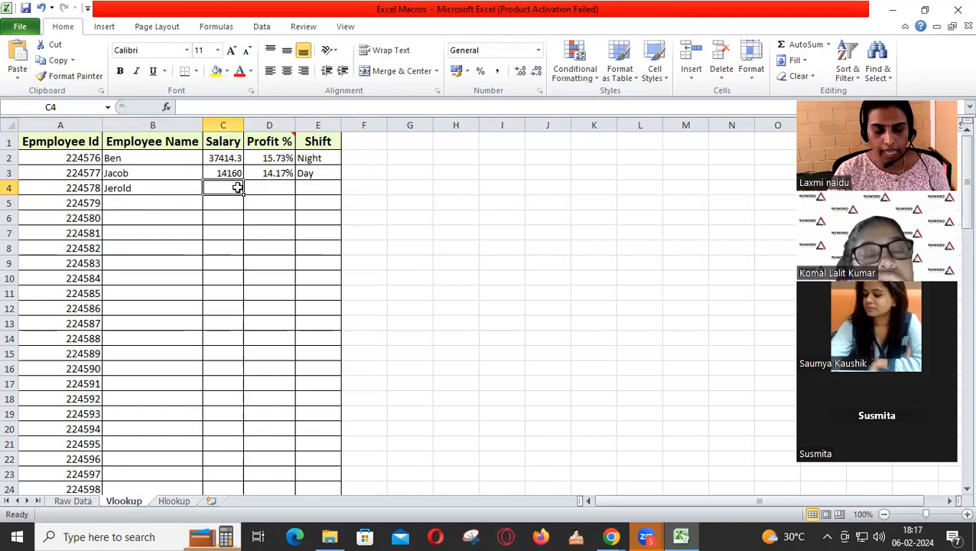
text(=vlook)
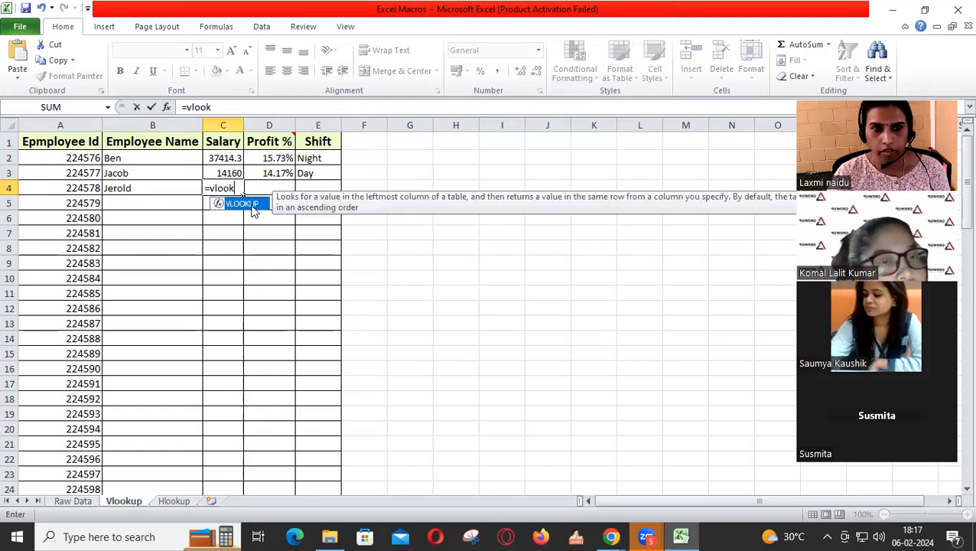
double_click(251, 206)
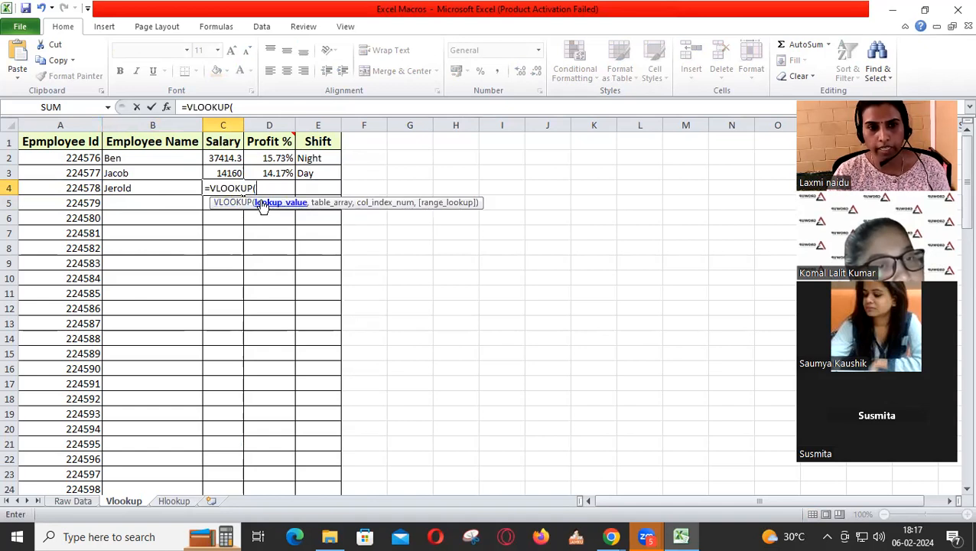
click(91, 191)
text(,)
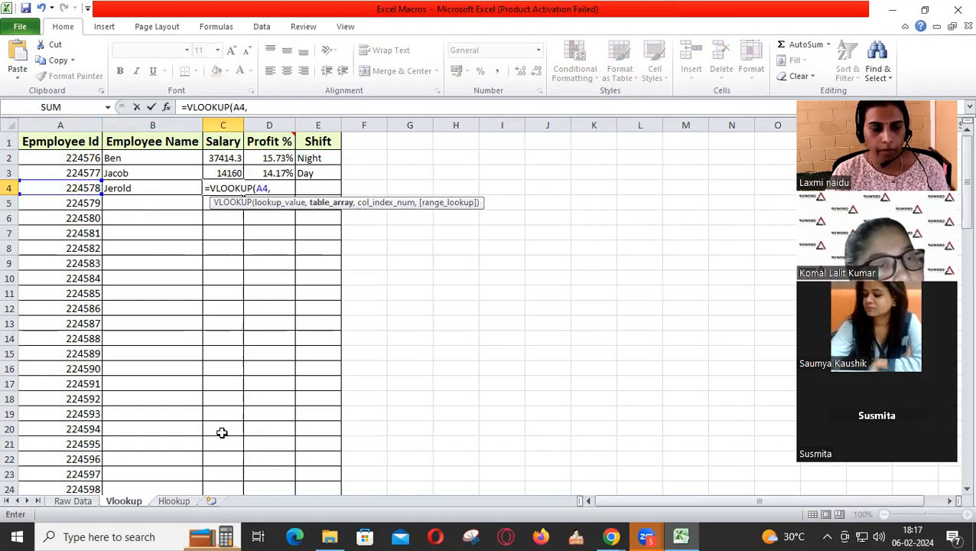
click(72, 501)
drag(59, 124, 491, 183)
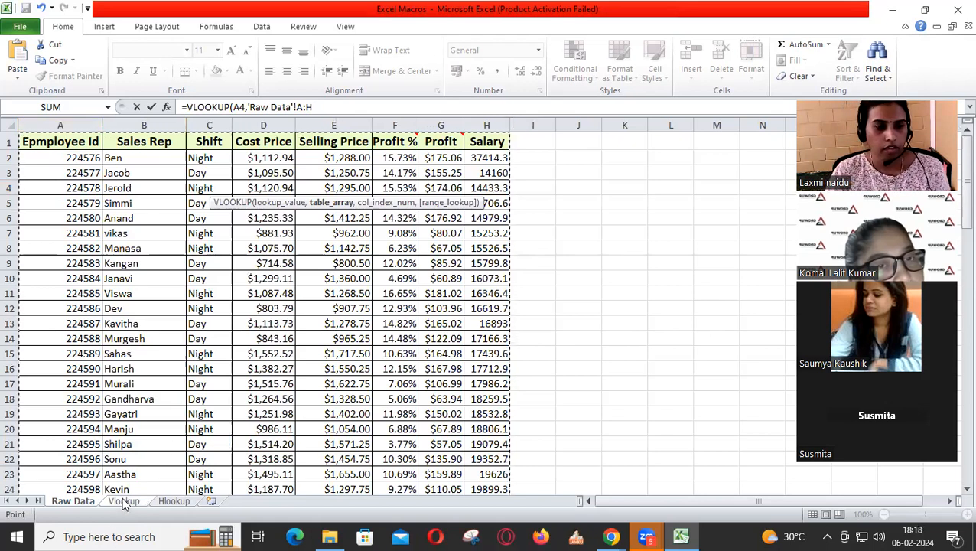
Step: Complete the C4 formula with column index 8 and FALSE for an exact match
click(333, 107)
text(,8,)
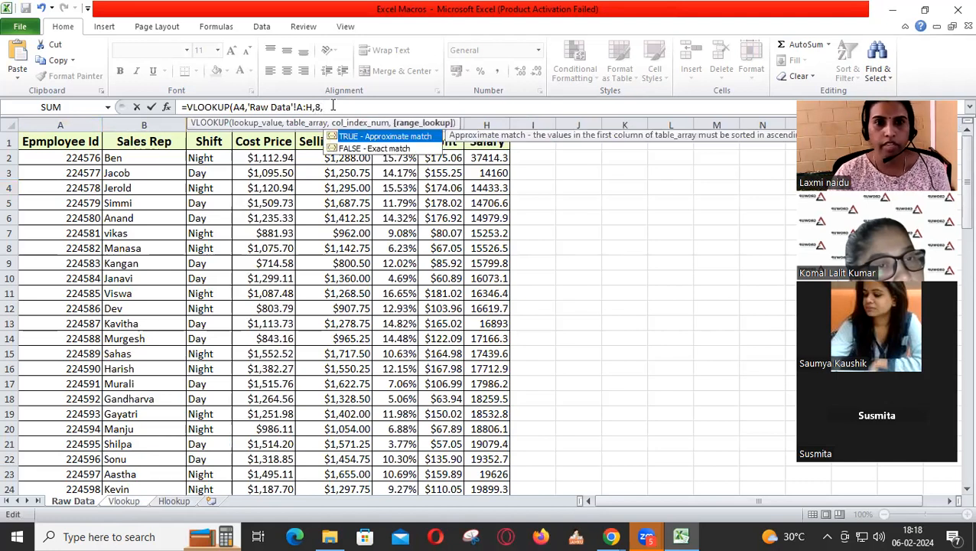
click(363, 148)
double_click(363, 148)
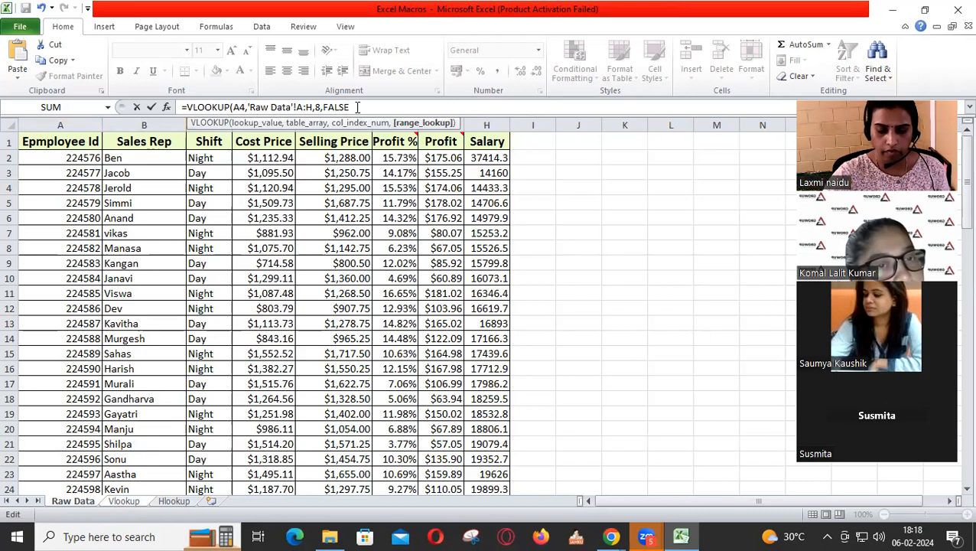
text())
key(Return)
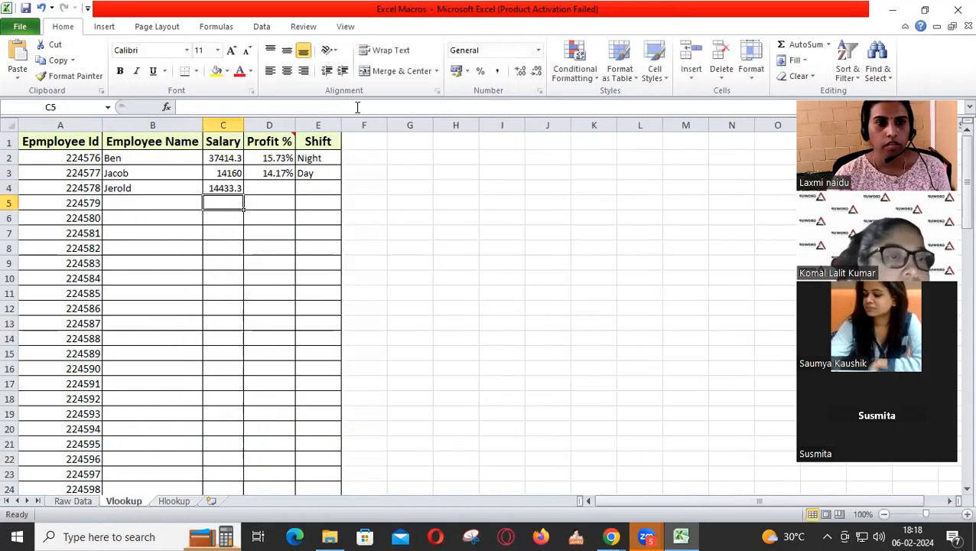
click(222, 188)
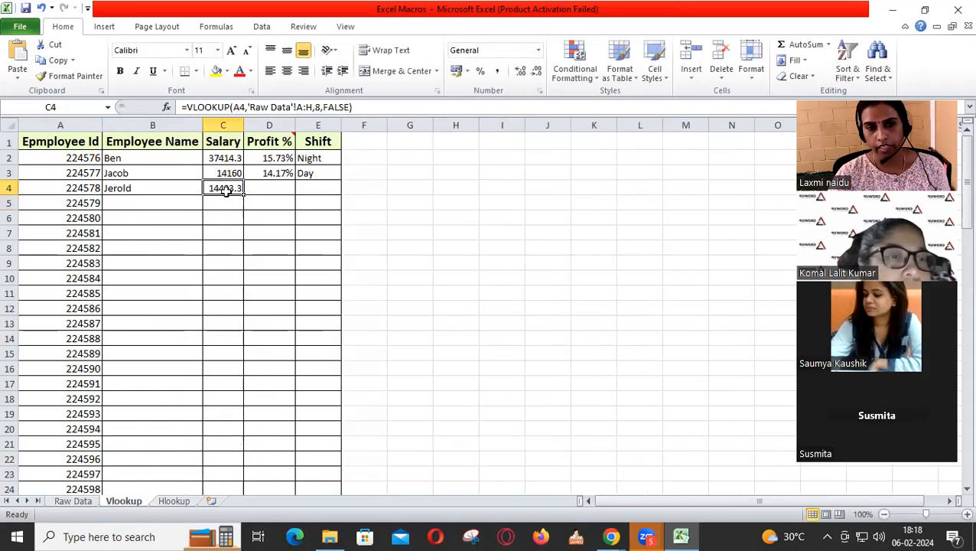
click(242, 218)
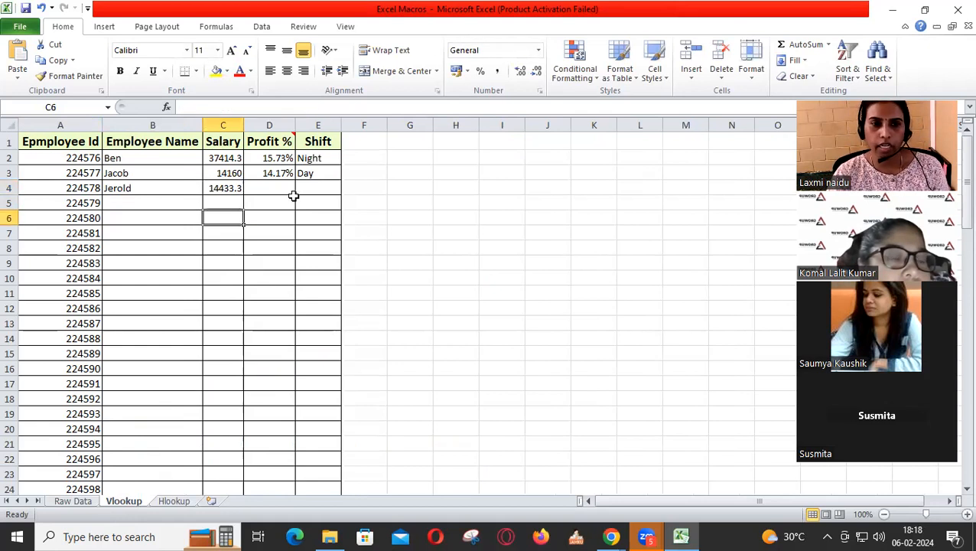
click(286, 191)
click(321, 187)
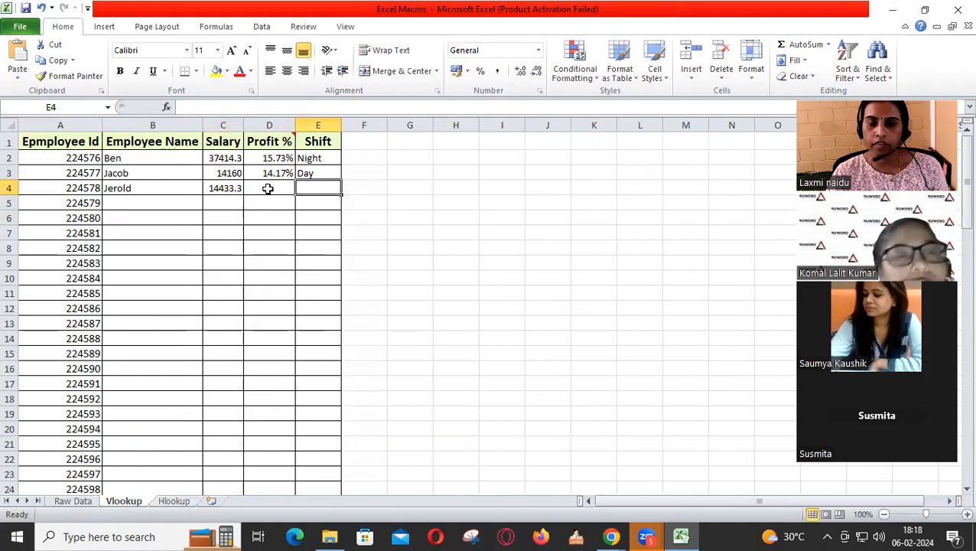
click(268, 188)
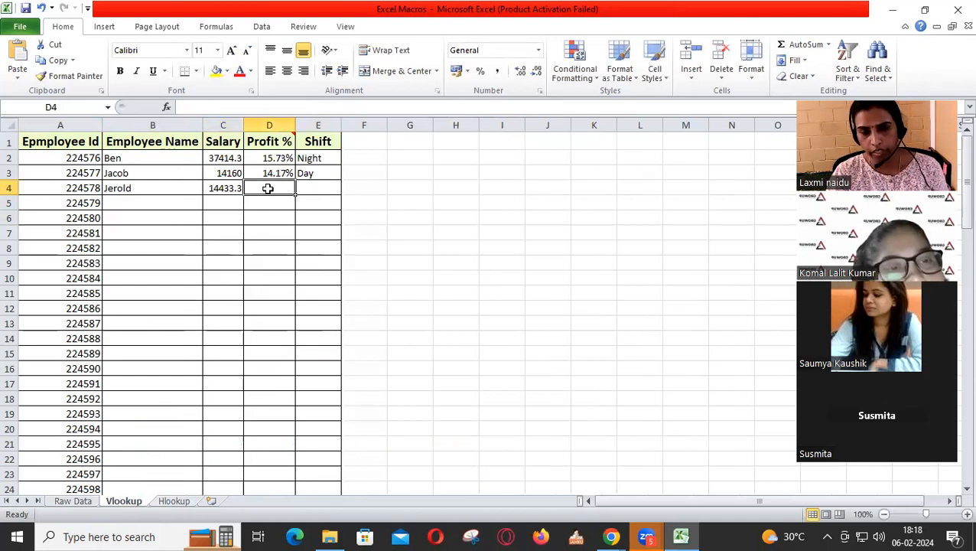
Step: Copy the Salary formula in C4 to Profit % cell D4 and Shift cell E4
click(224, 188)
key(ctrl+c)
click(261, 188)
key(ctrl+v)
click(321, 191)
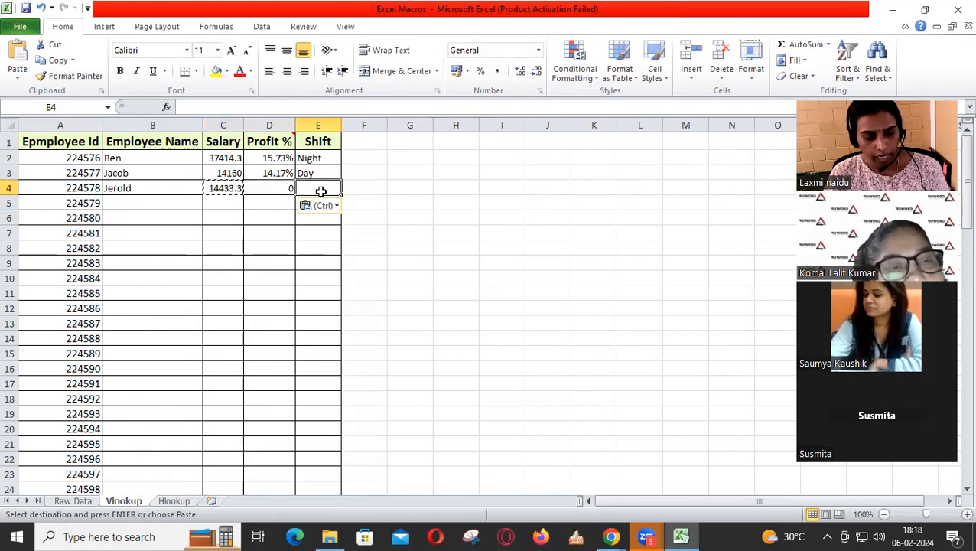
key(ctrl+v)
click(269, 233)
click(270, 188)
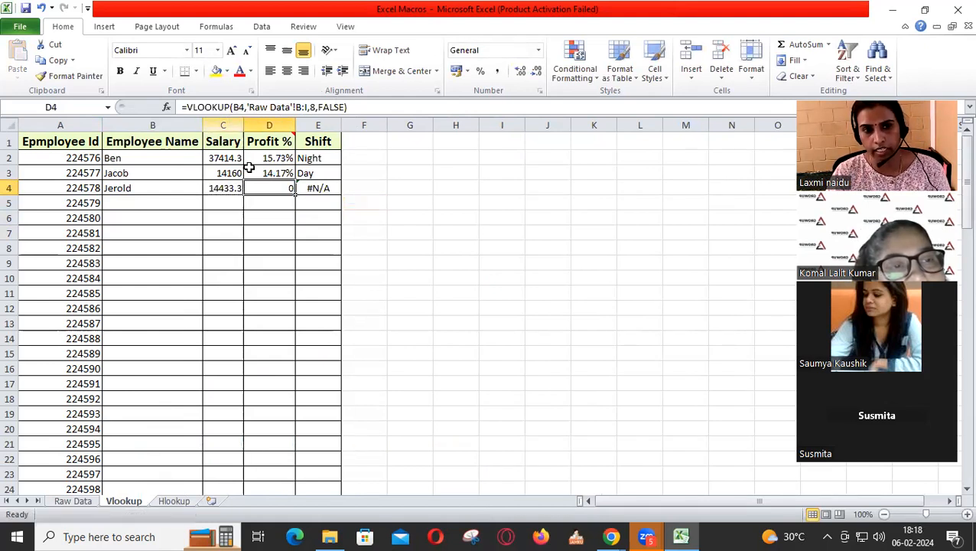
Step: Change the D4 formula's lookup value to A4 and its table array to columns A:I of the Raw Data sheet
double_click(263, 188)
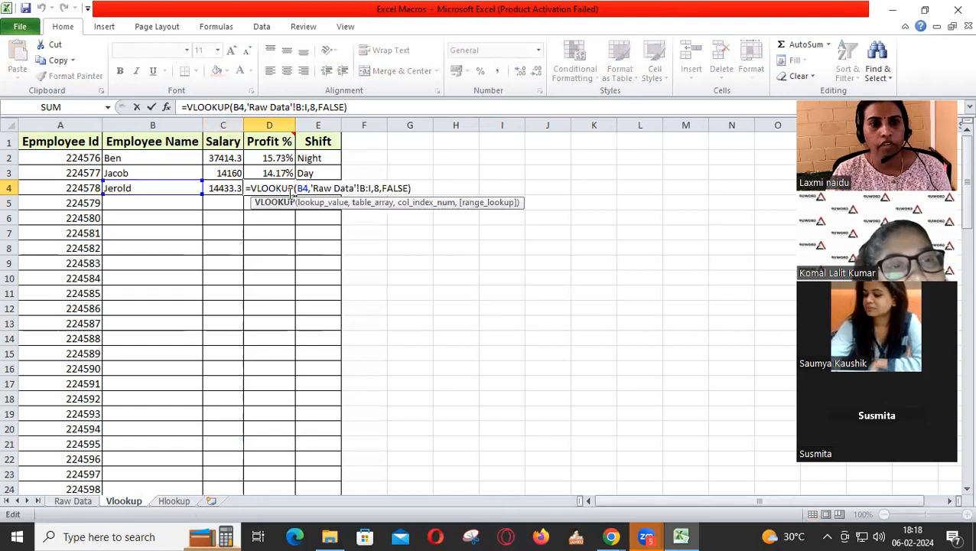
double_click(306, 188)
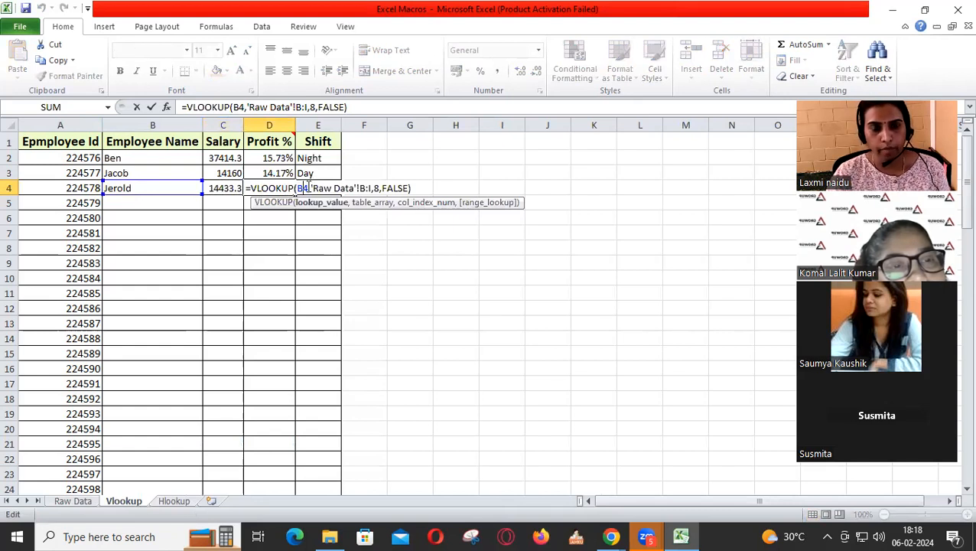
text(4)
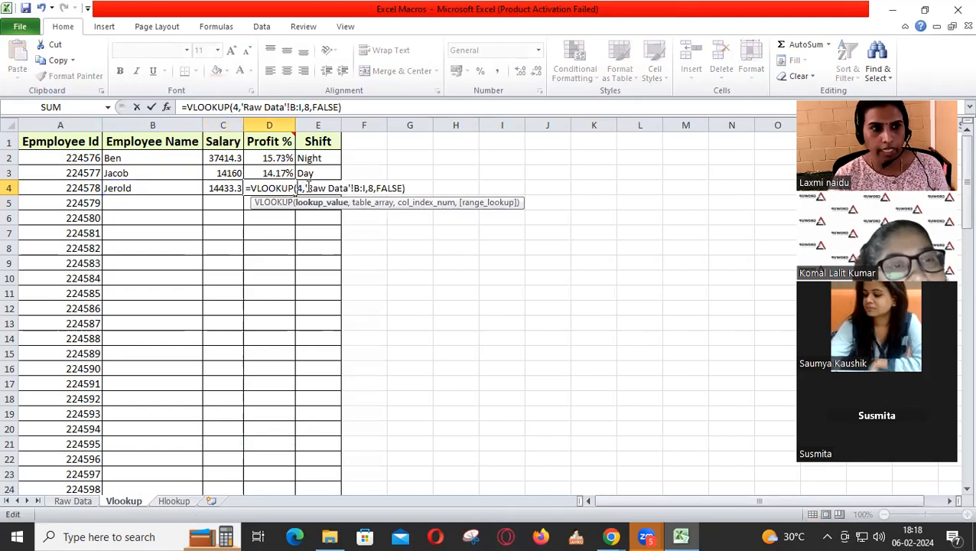
click(89, 188)
key(BackSpace)
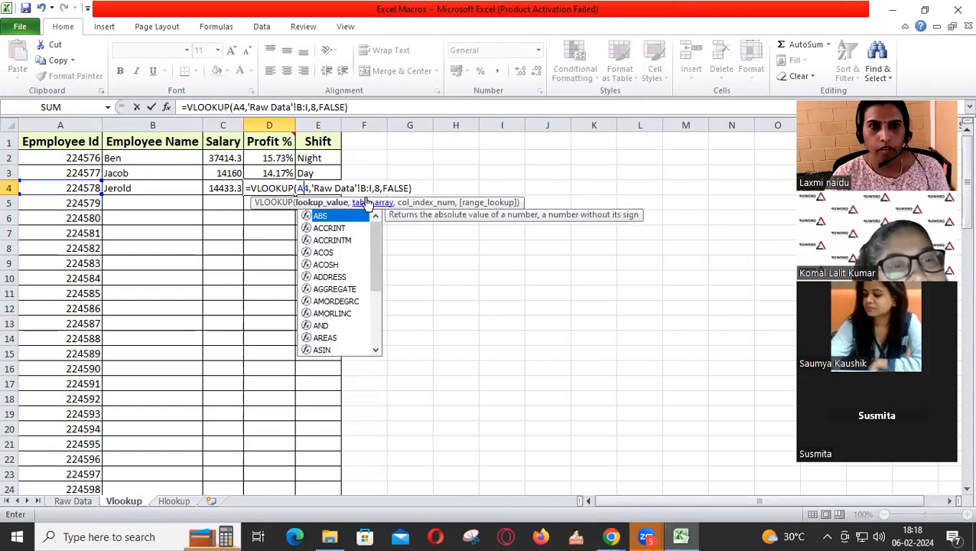
click(364, 187)
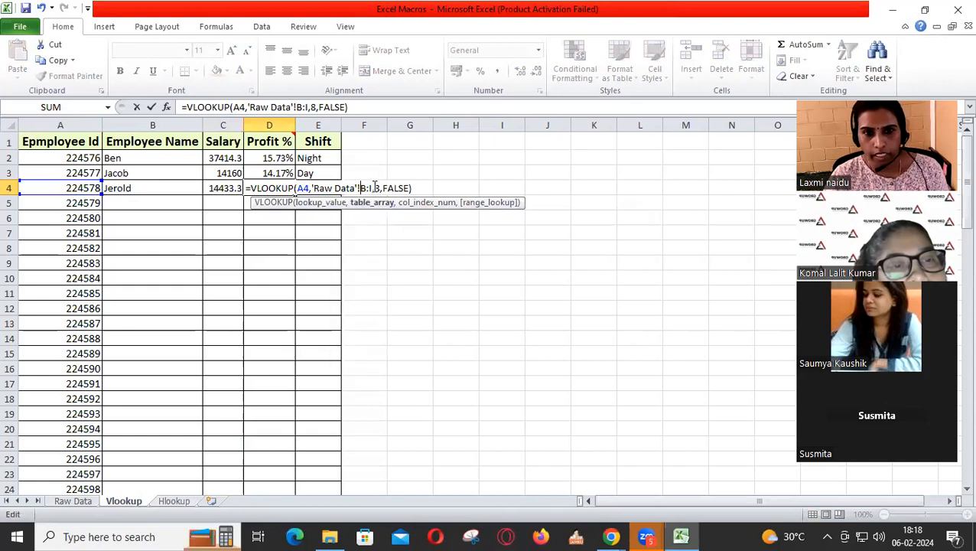
key(BackSpace)
text(A)
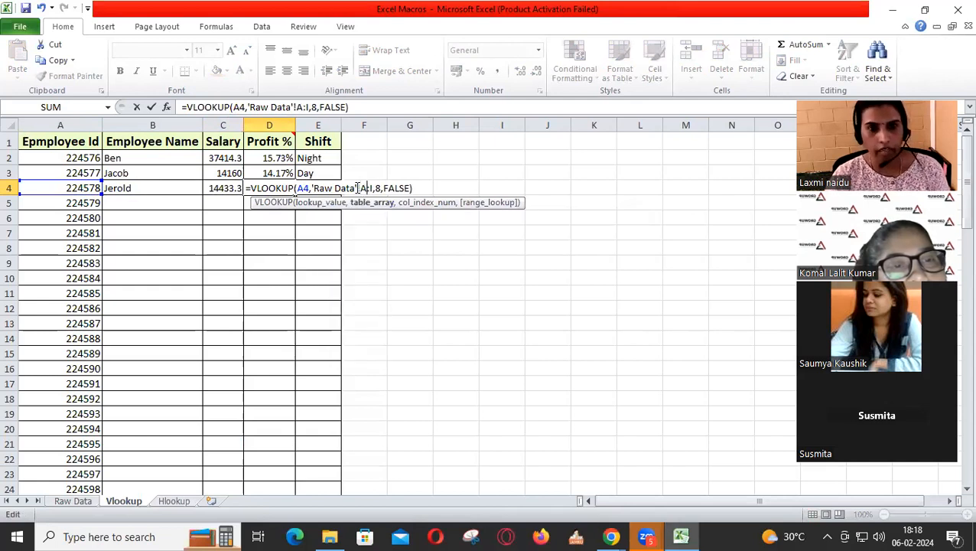
Step: Count the Raw Data columns through Profit % and set the D4 formula's column index to 6
click(82, 500)
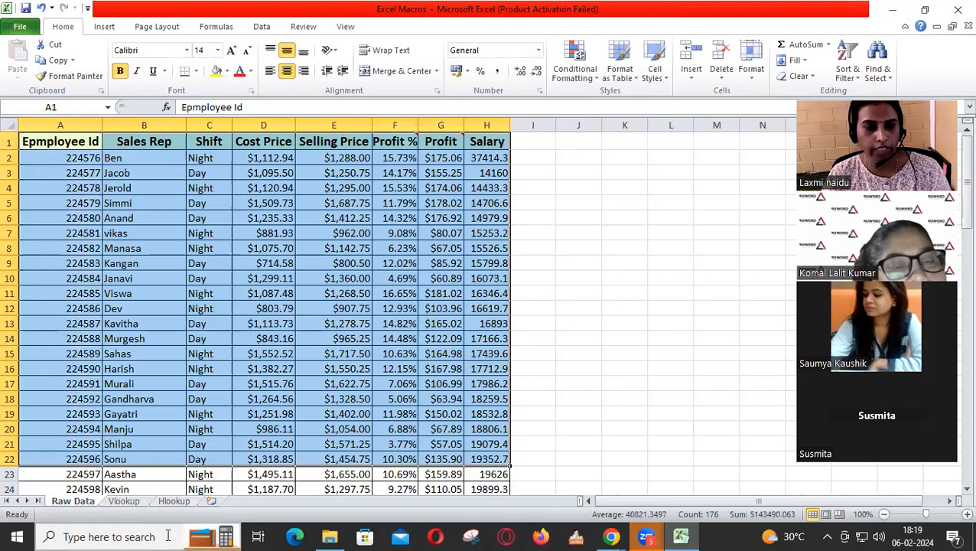
click(123, 500)
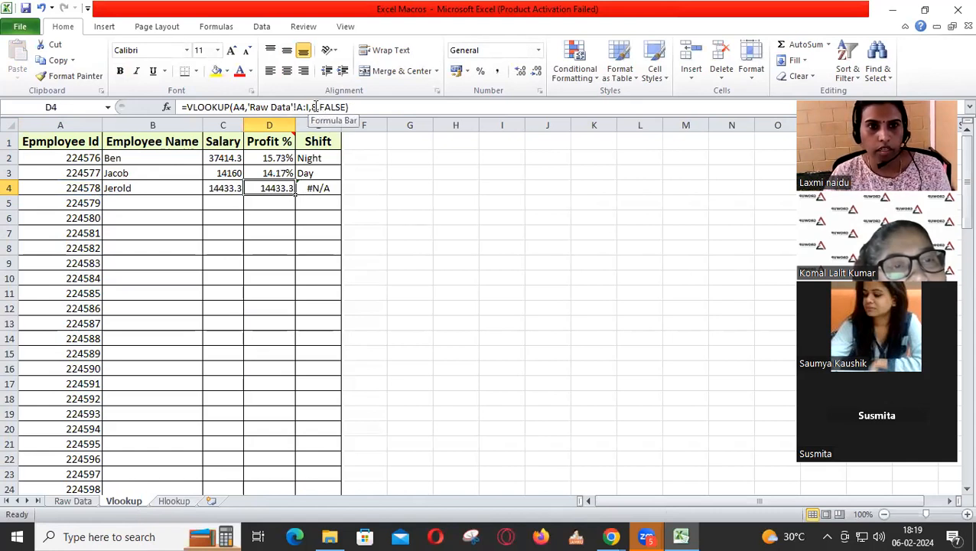
click(315, 107)
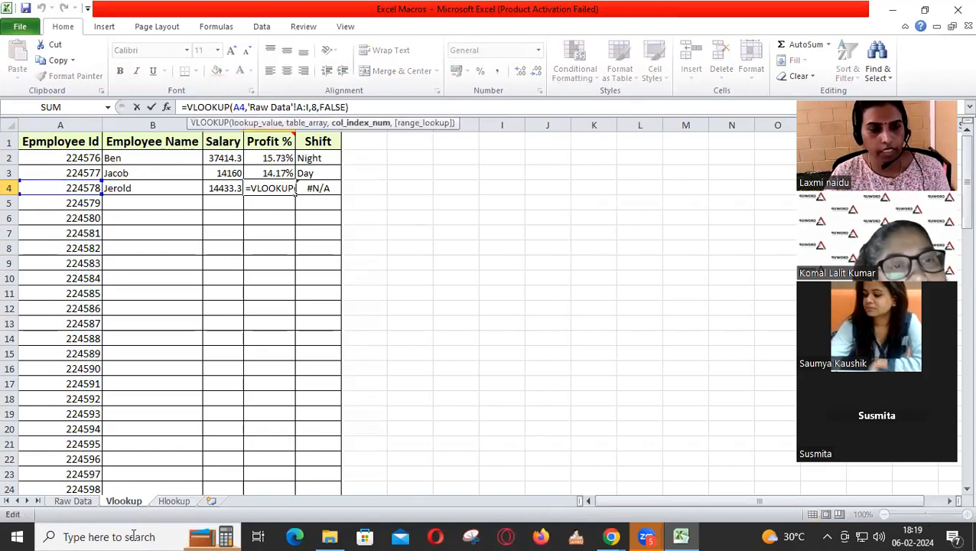
click(77, 501)
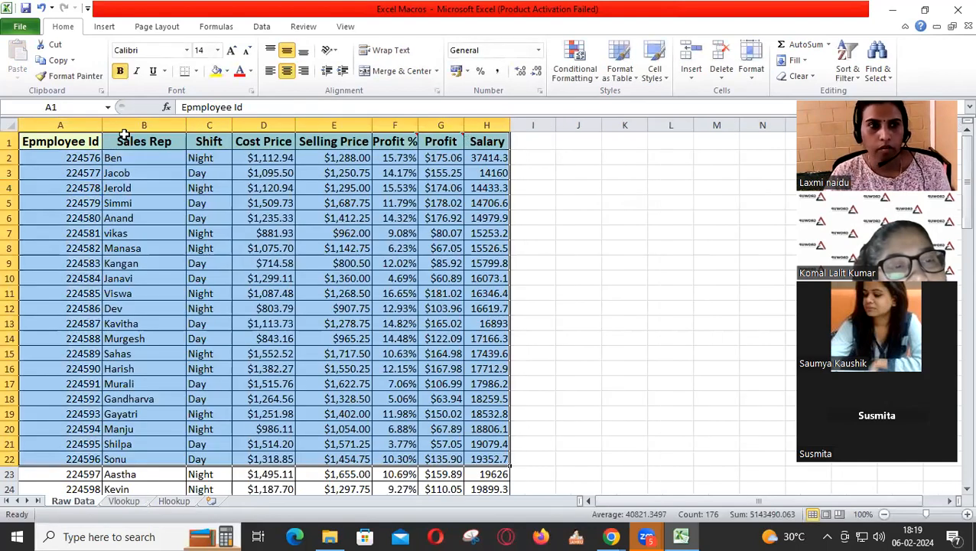
click(138, 168)
drag(60, 125, 417, 138)
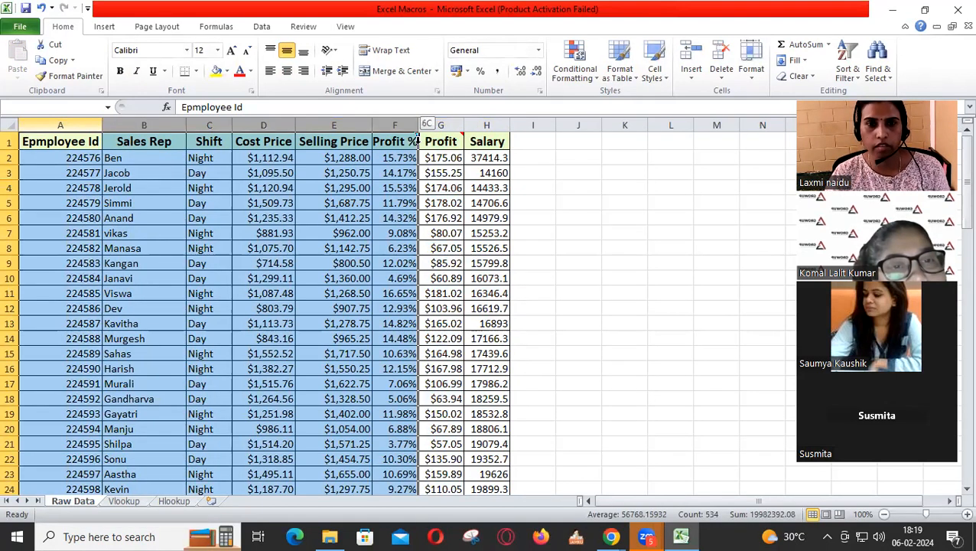
drag(416, 142, 390, 210)
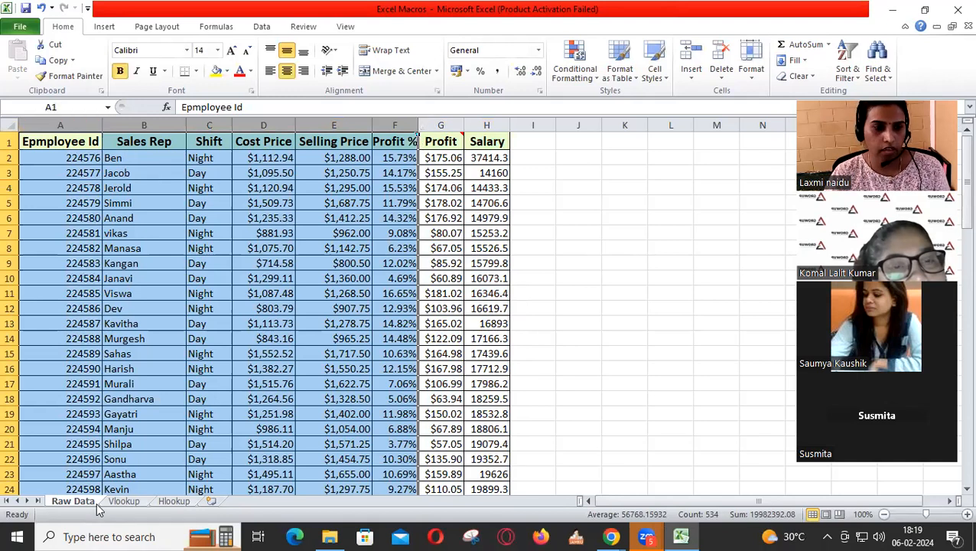
click(122, 501)
click(316, 107)
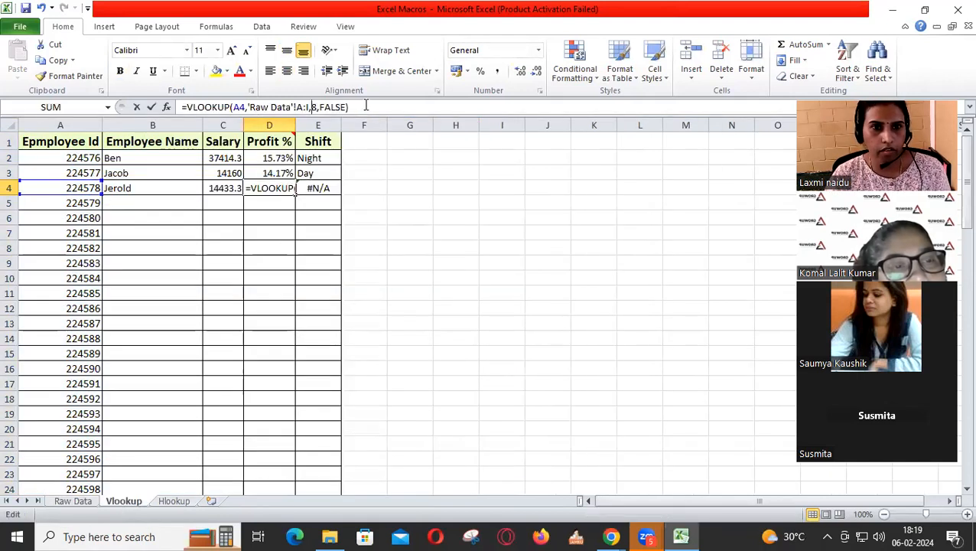
key(Return)
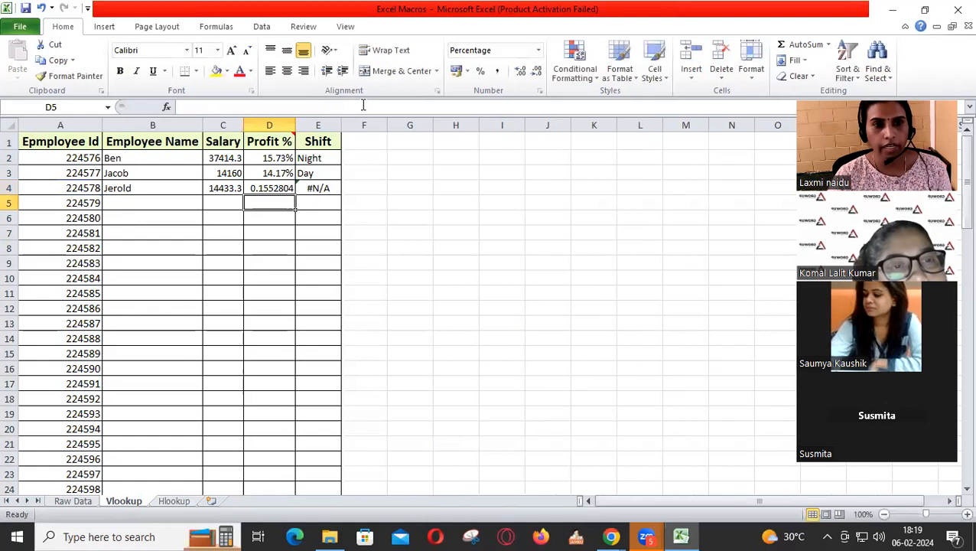
Step: Copy the percentage formatting of D3 onto D4 with Format Painter
click(283, 175)
click(69, 76)
click(284, 191)
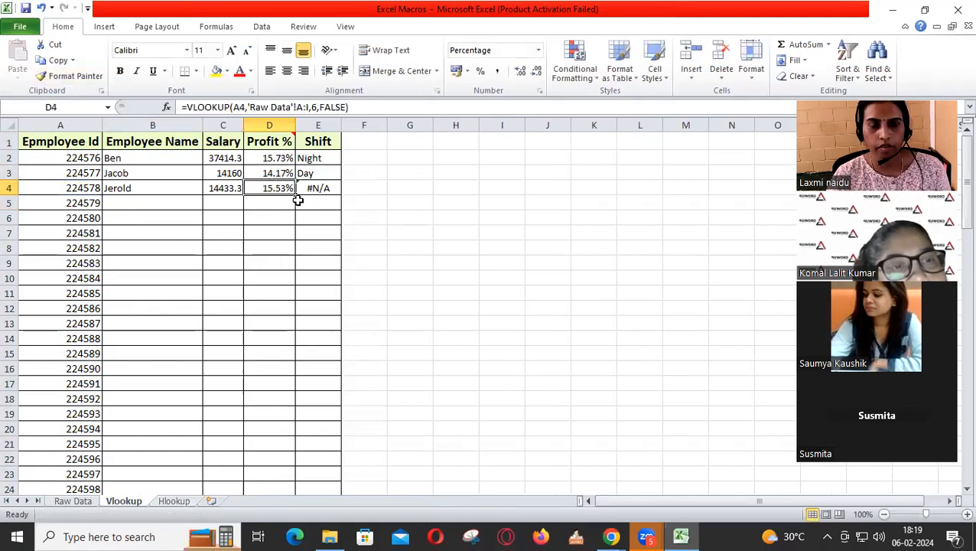
Step: Count the Raw Data columns through Shift and change the E4 formula's lookup value to A4
click(326, 185)
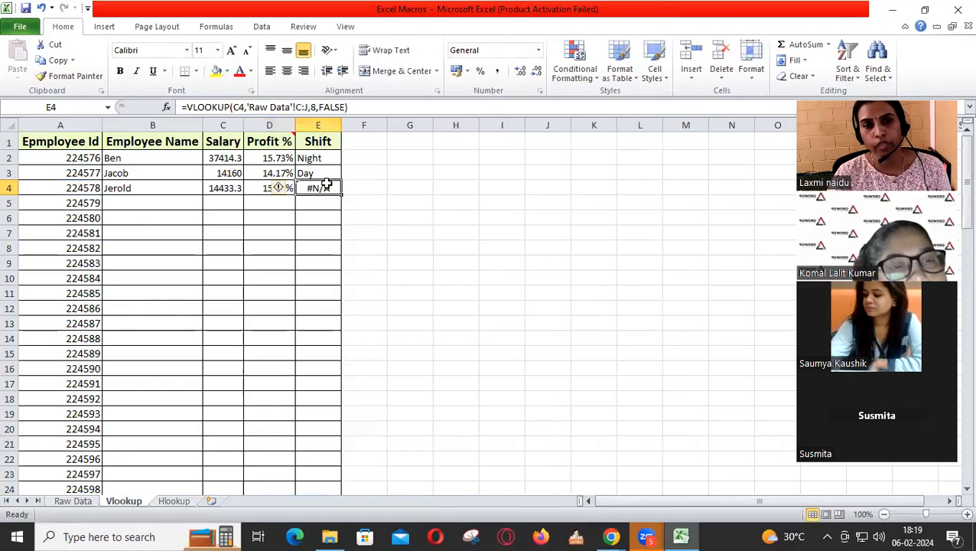
click(73, 501)
click(242, 248)
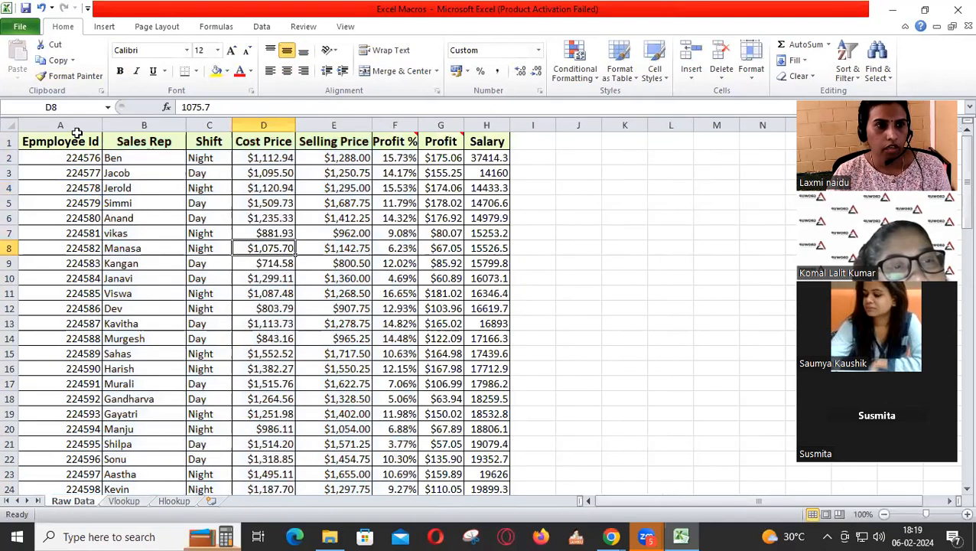
drag(85, 122, 215, 141)
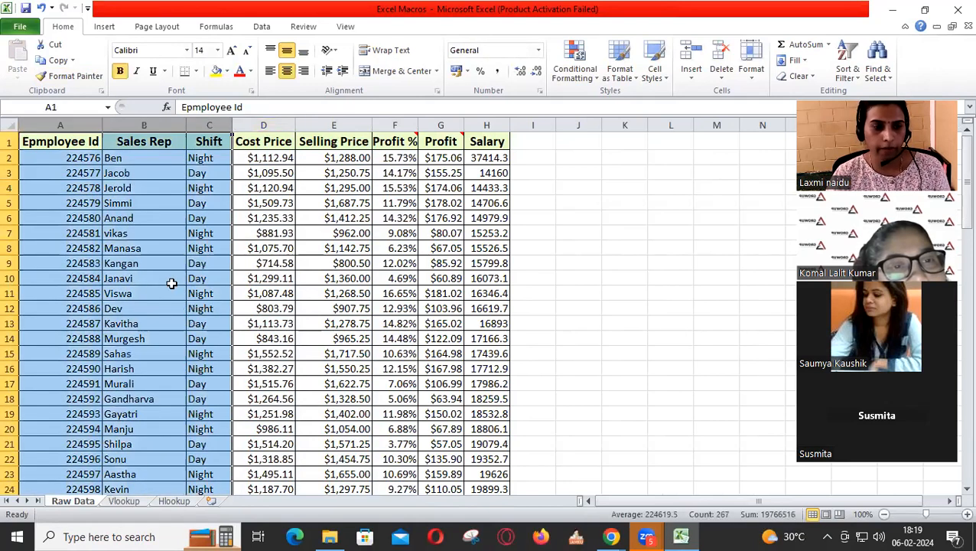
click(124, 502)
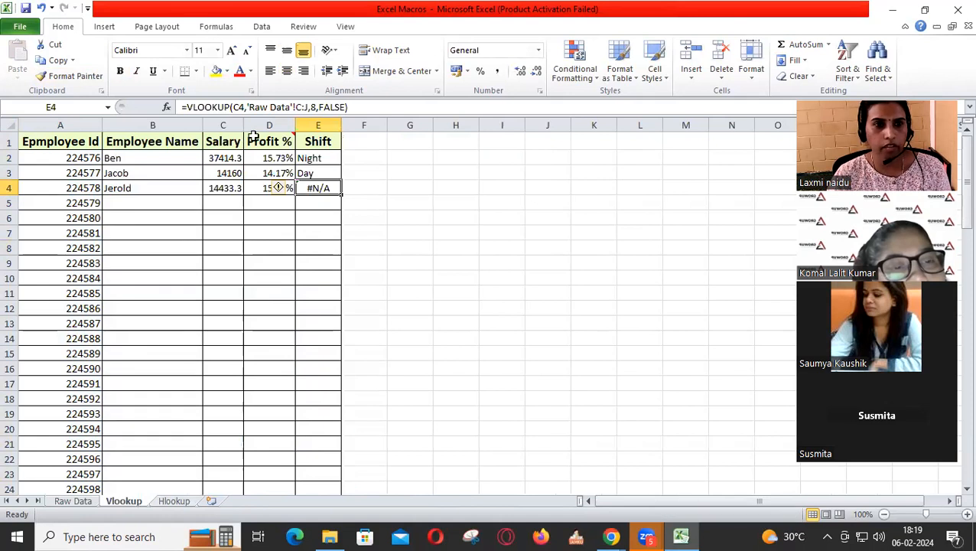
click(258, 107)
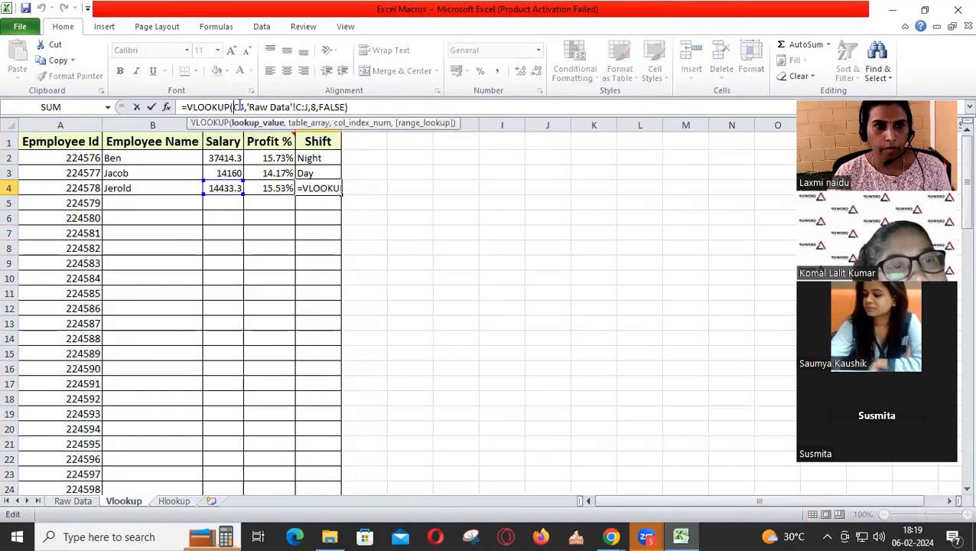
click(245, 107)
key(BackSpace)
key(BackSpace)
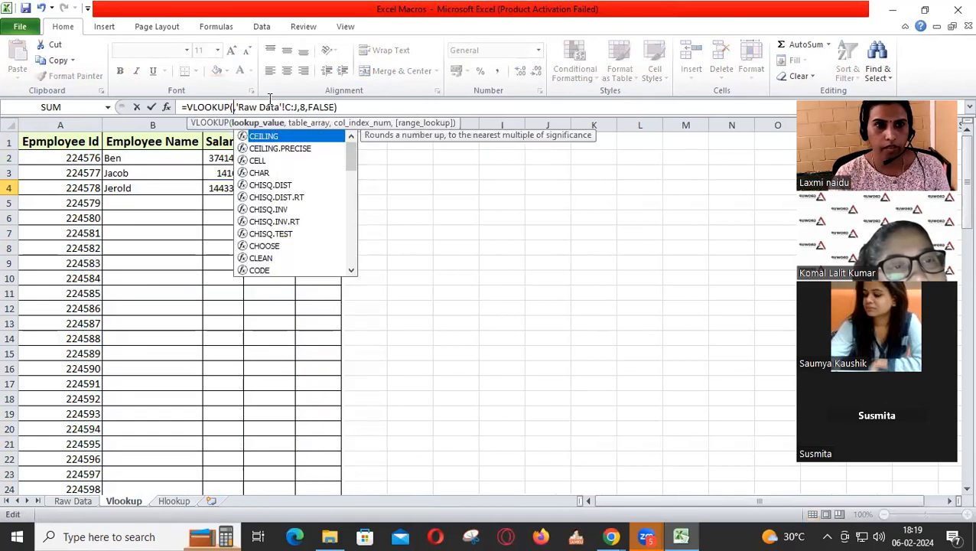
click(75, 187)
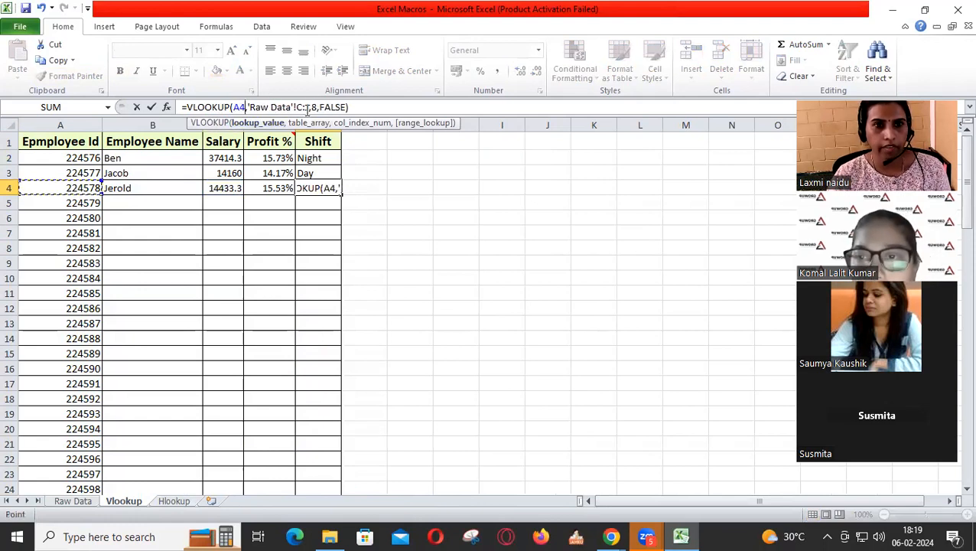
Step: Set the E4 formula's table array to Raw Data columns A:J and its column index to 3
click(303, 107)
key(BackSpace)
text(A)
key(Right)
key(Right)
key(Right)
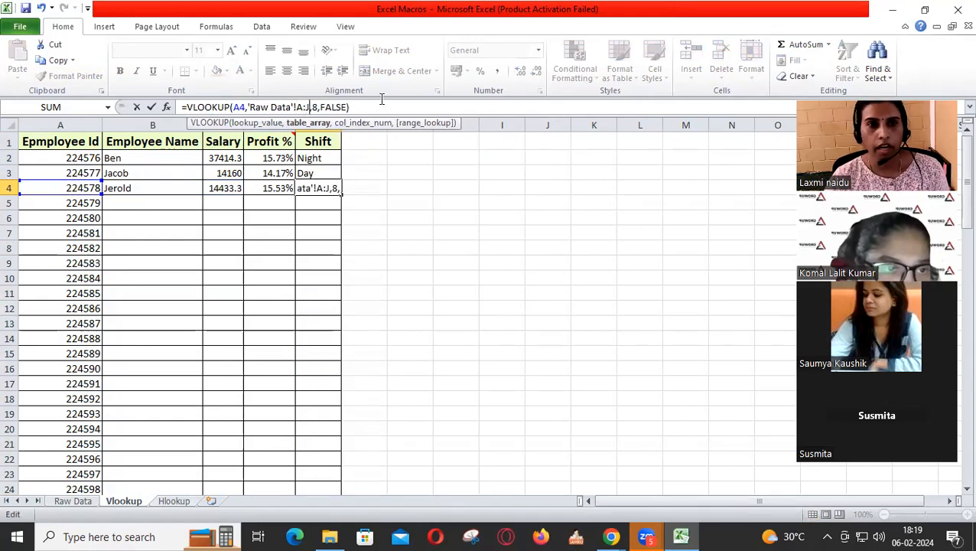
key(Delete)
text(3)
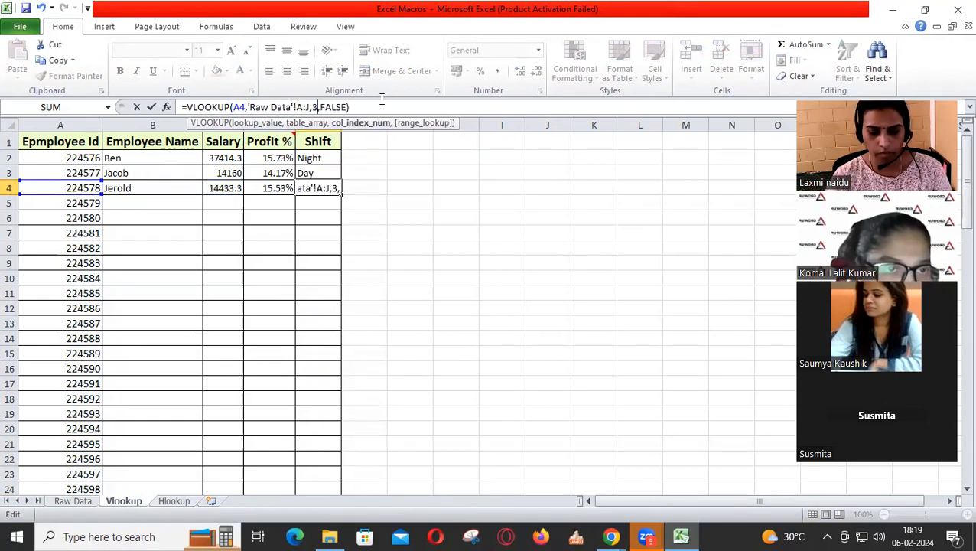
key(Return)
Step: Fill the B4:E4 formulas down through row 24 of the Vlookup sheet
click(292, 232)
drag(152, 189, 331, 189)
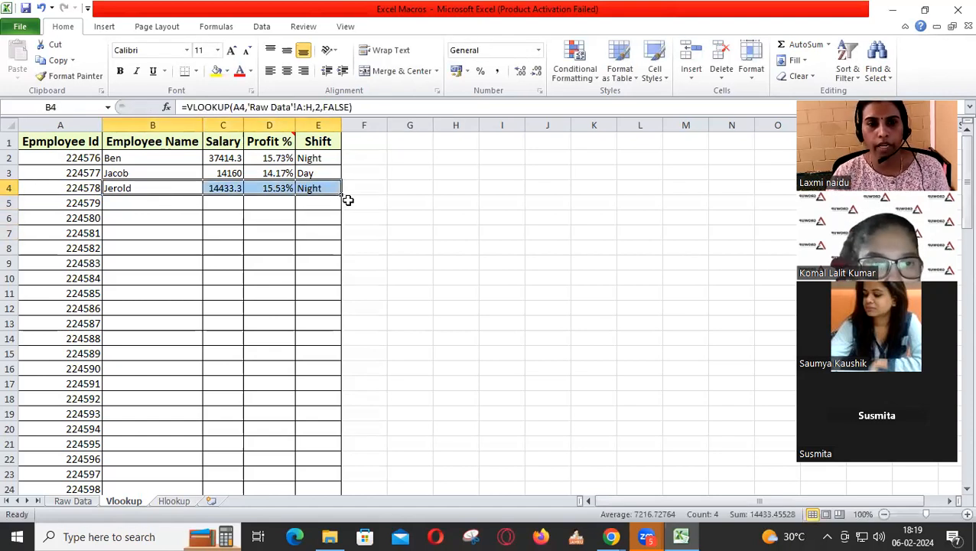
click(345, 192)
drag(134, 184, 342, 490)
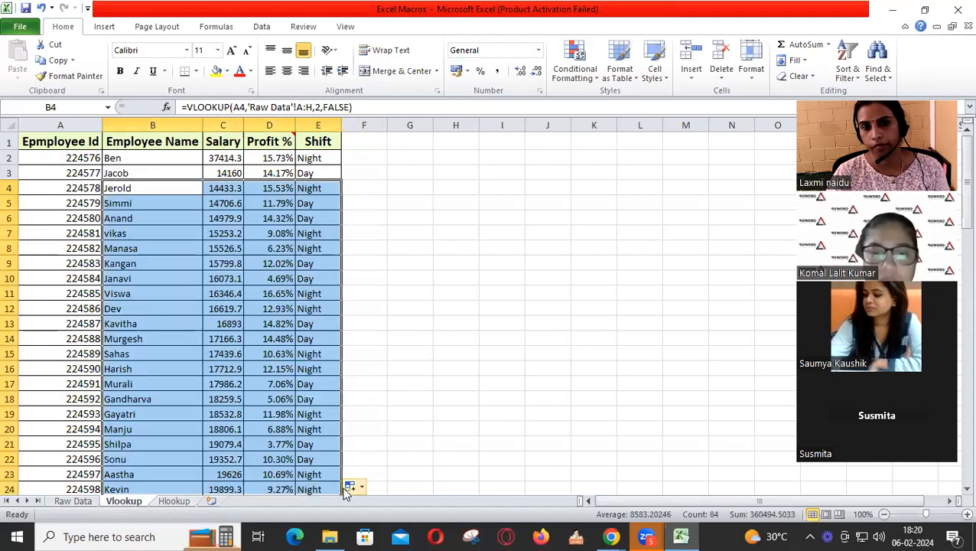
click(399, 431)
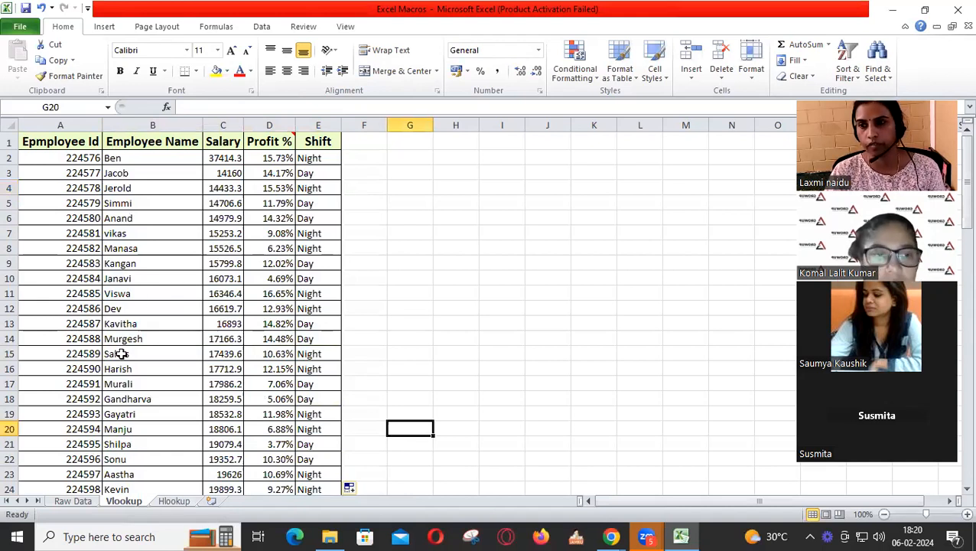
Step: Compare the Raw Data sheet with the filled table on the Vlookup sheet
click(67, 502)
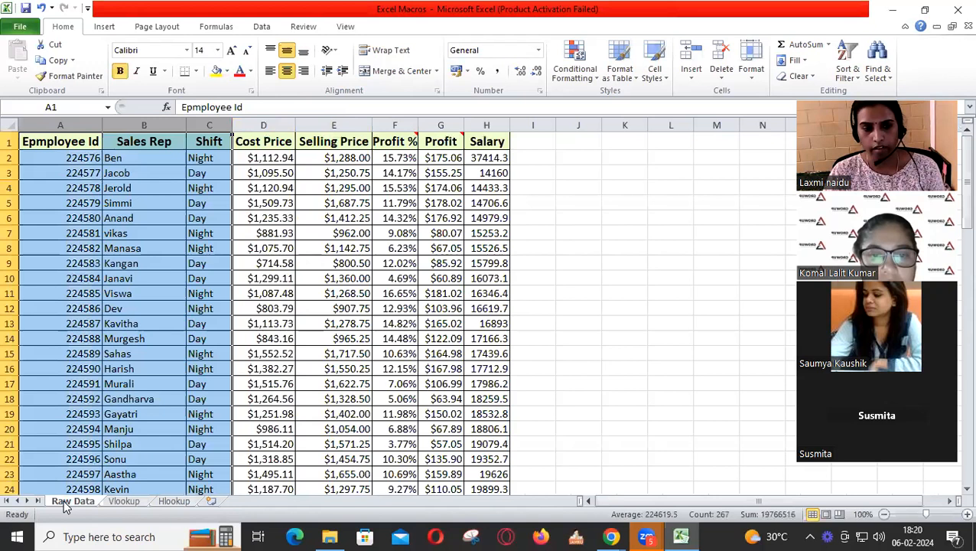
click(124, 502)
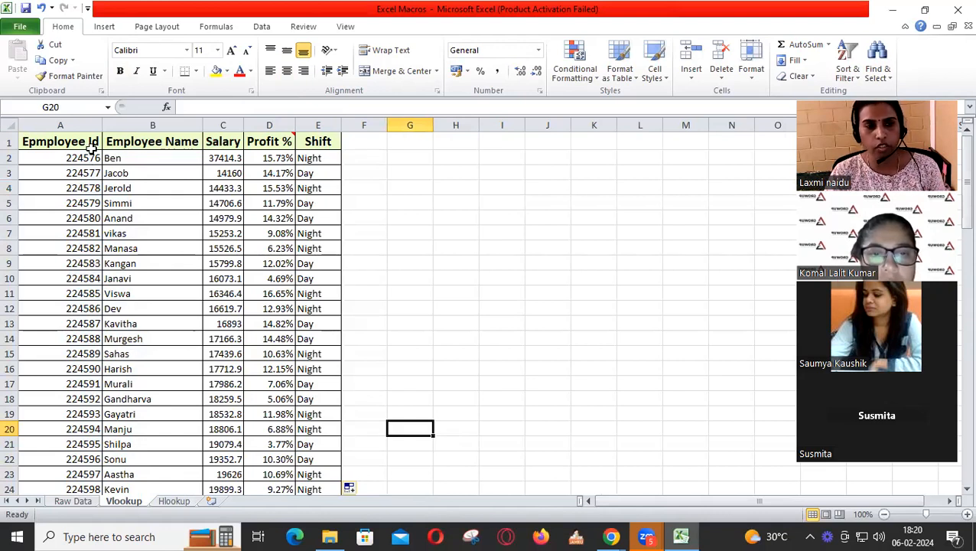
drag(88, 145, 304, 338)
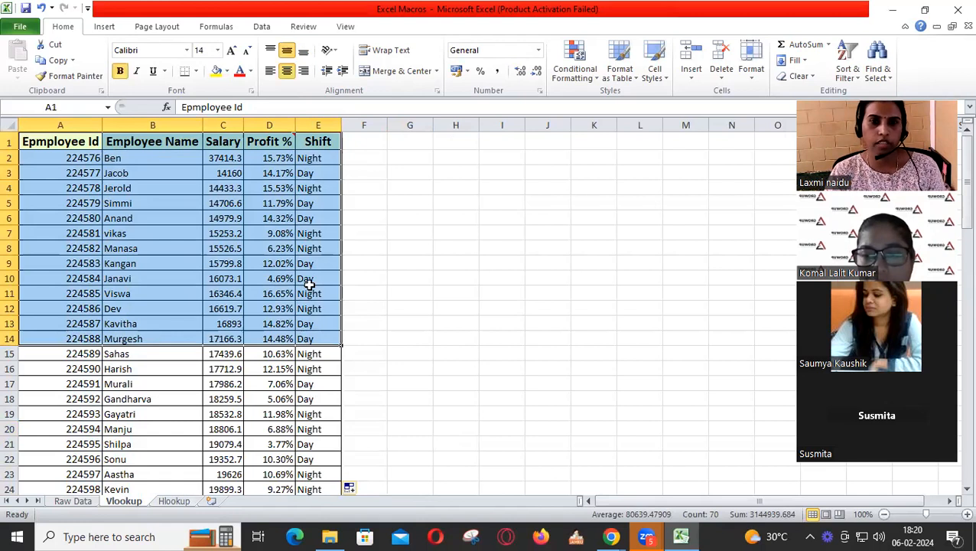
key(alt+Tab)
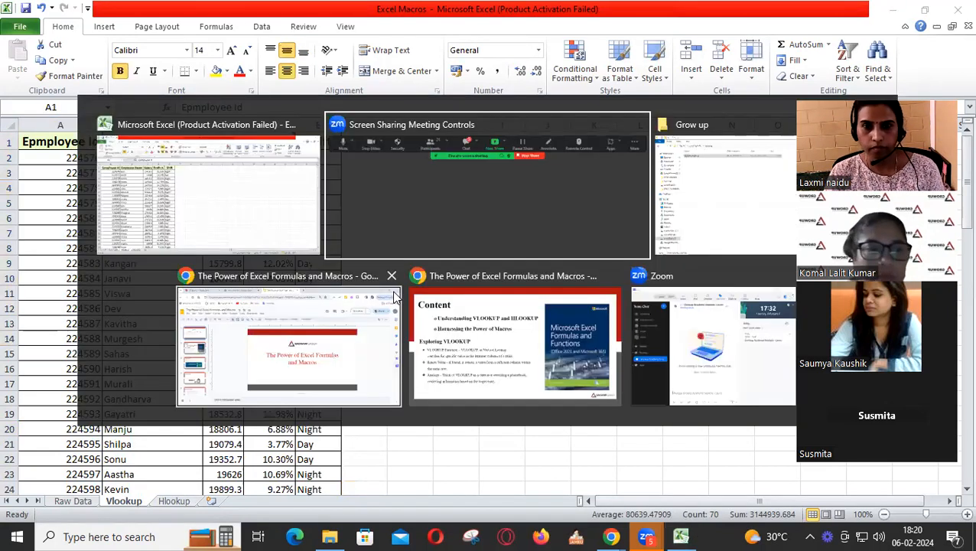
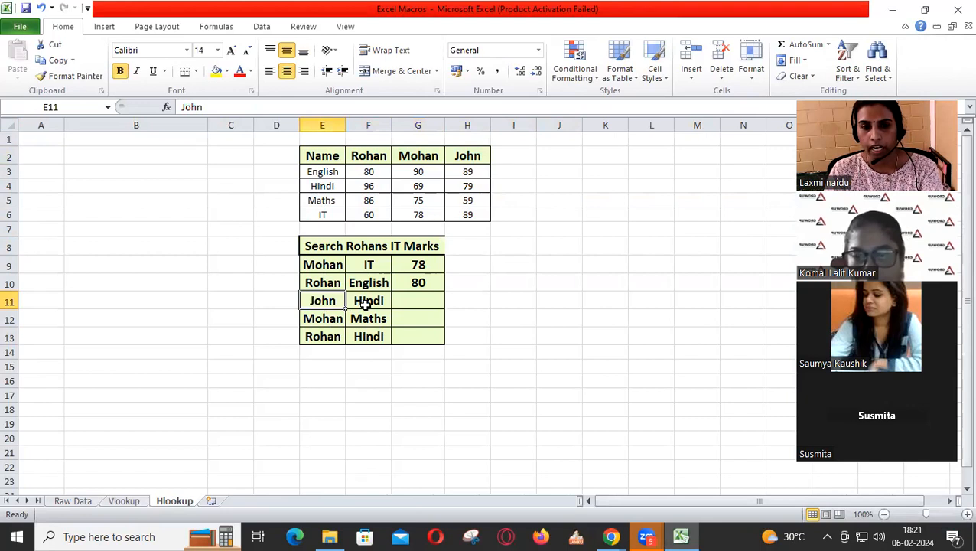
Step: Start an HLOOKUP formula in G11 with E11 as the lookup value
click(375, 303)
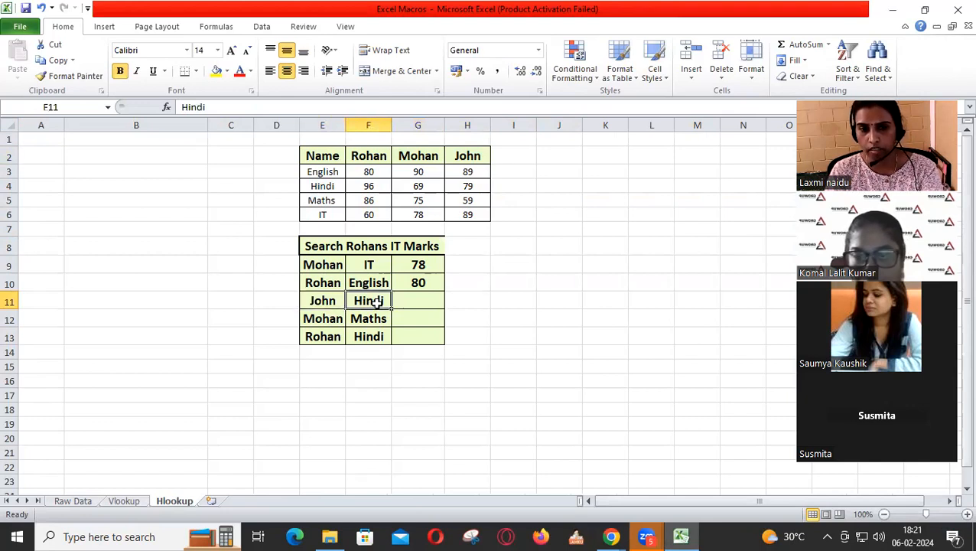
double_click(423, 305)
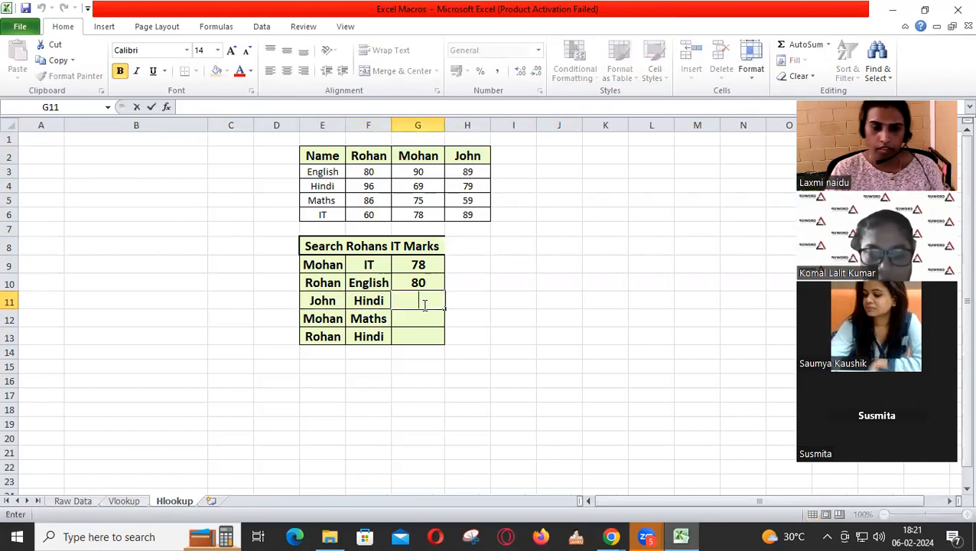
text(=)
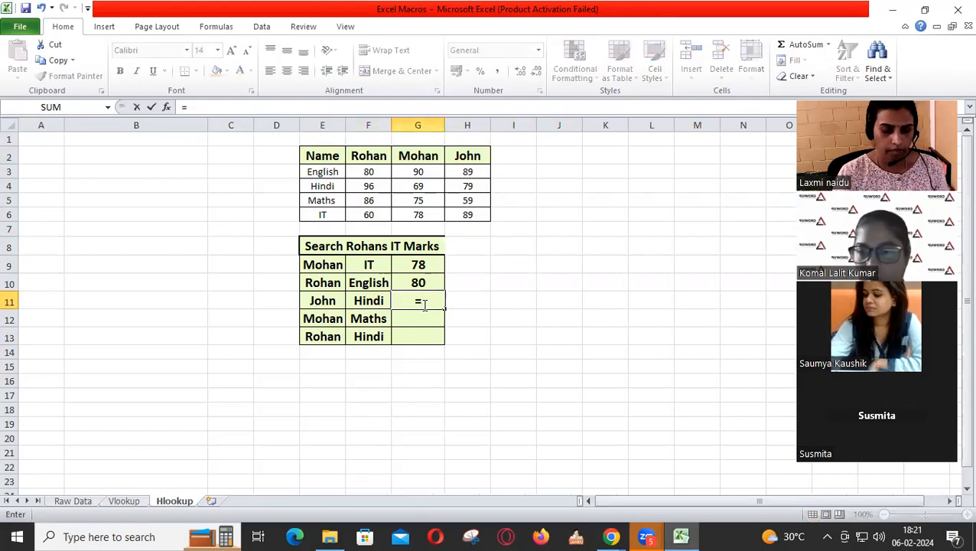
text(h)
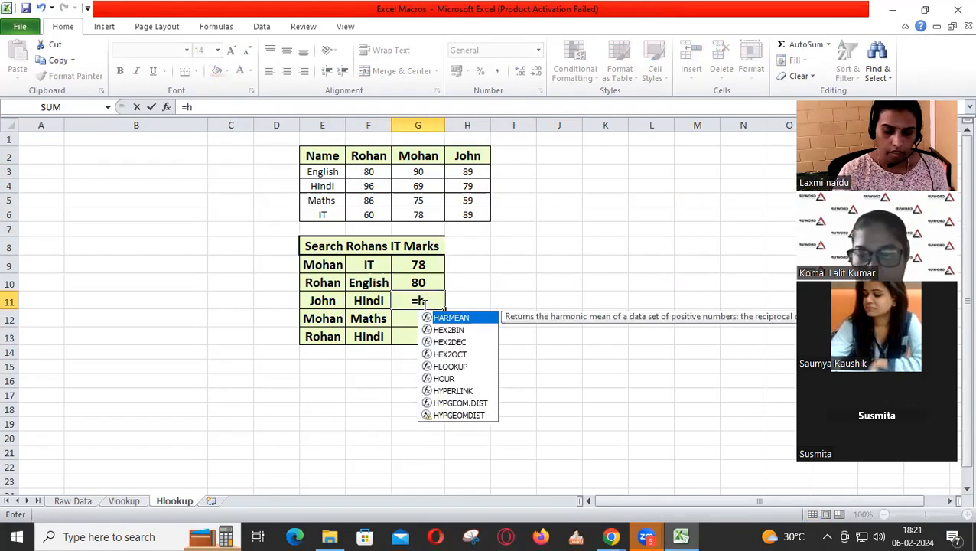
text(loo)
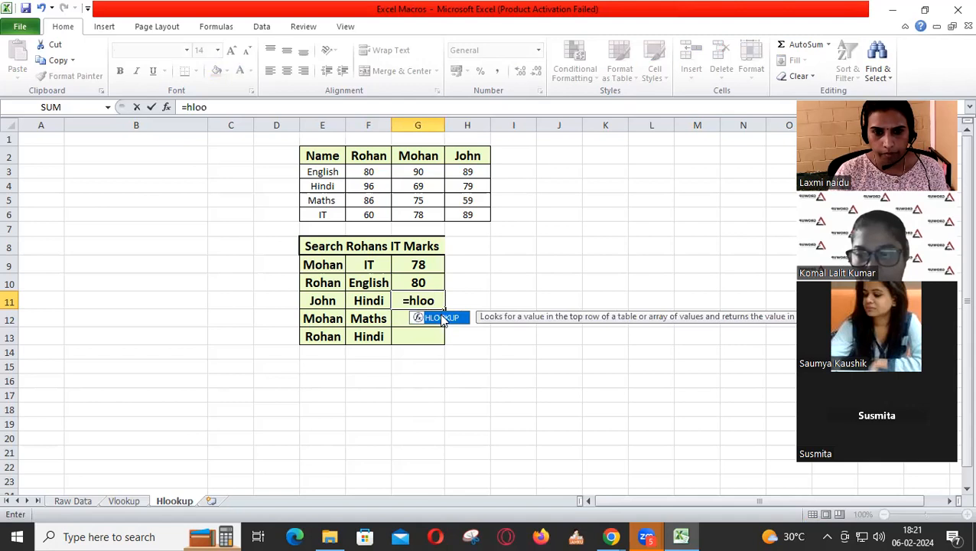
double_click(442, 318)
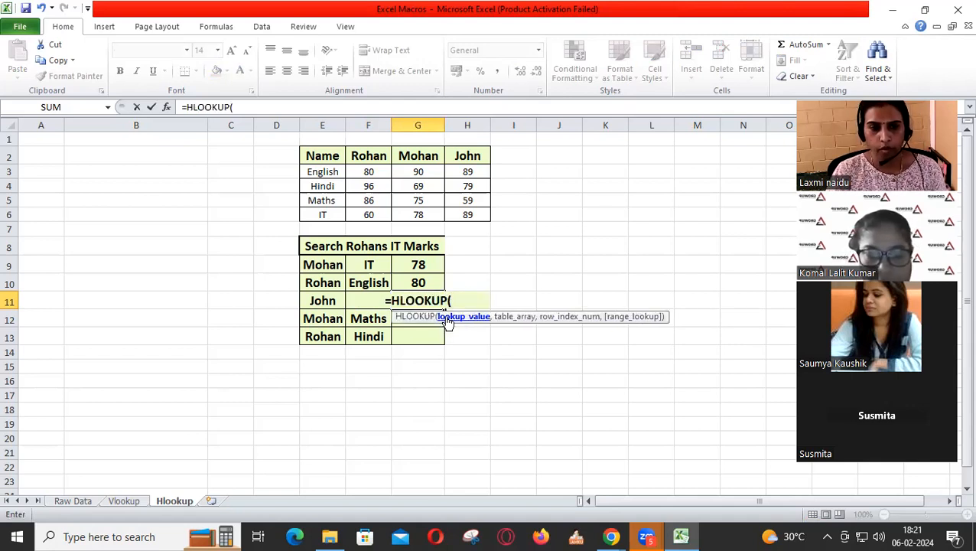
click(325, 300)
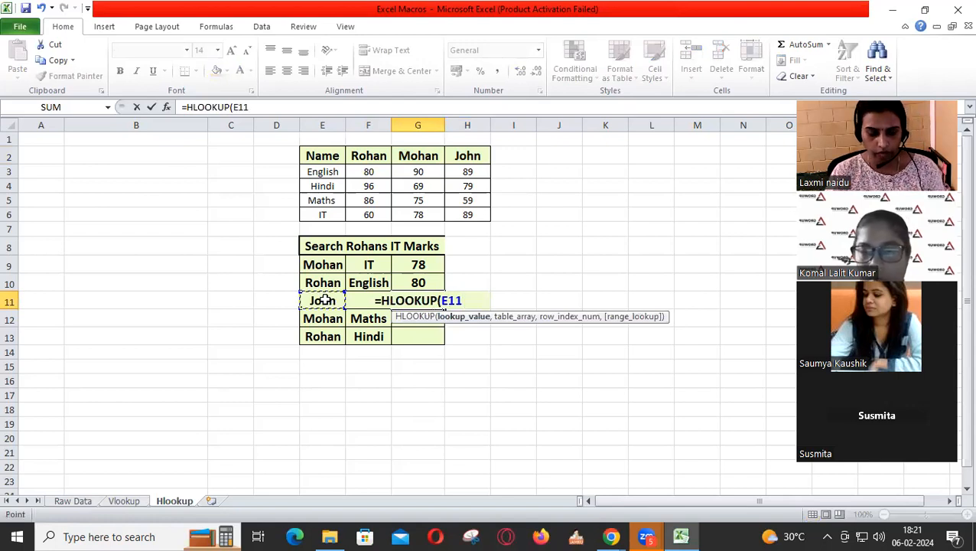
text(,)
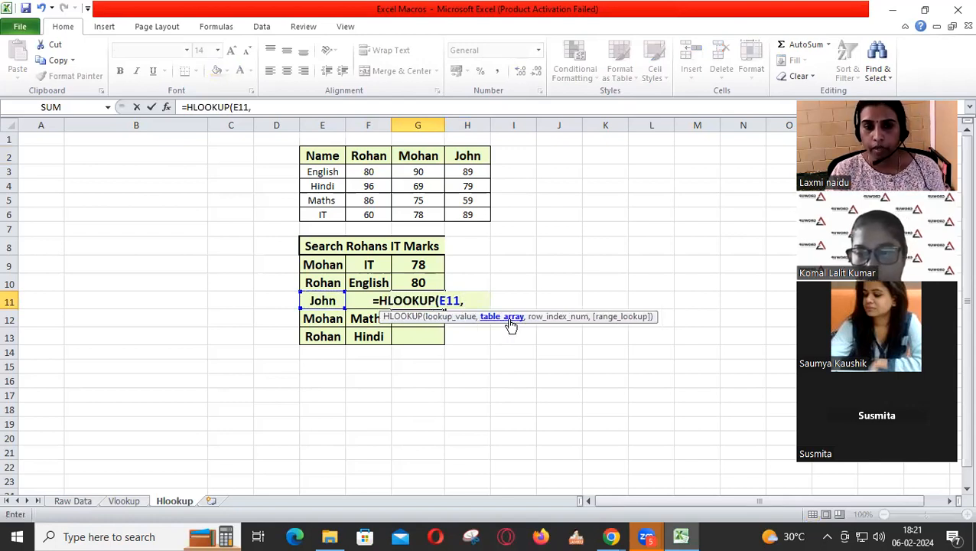
Step: Complete the G11 formula with table array E2:H6, row index 3 and FALSE for an exact match
drag(324, 156, 464, 219)
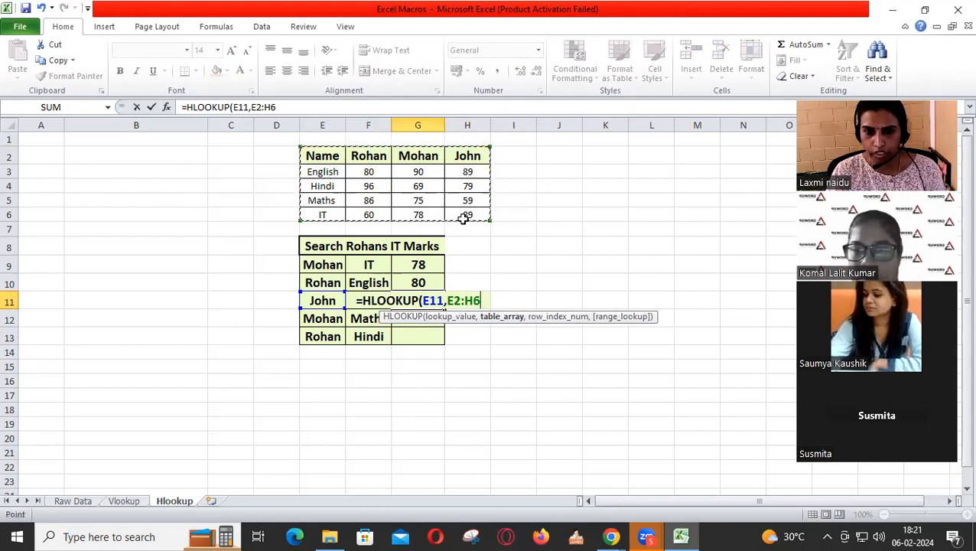
text(,)
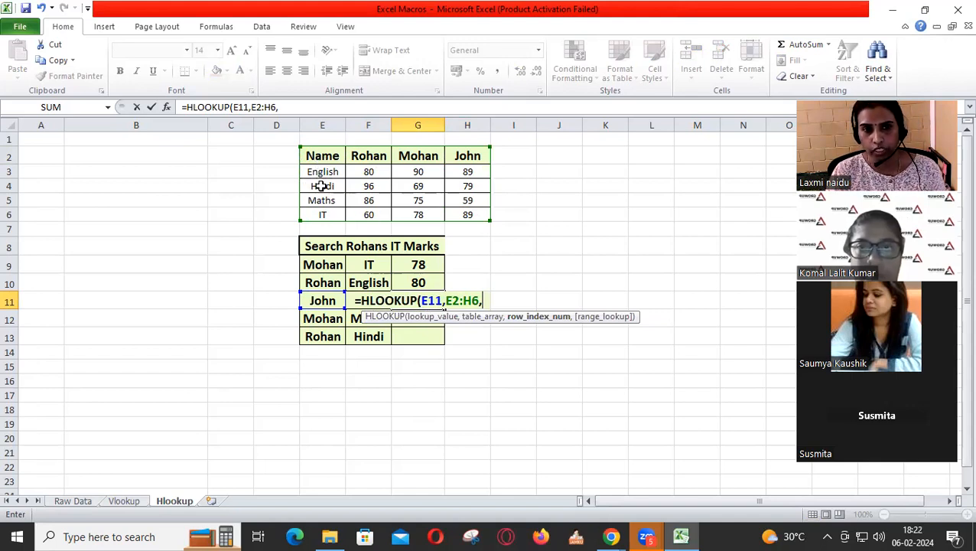
text(3)
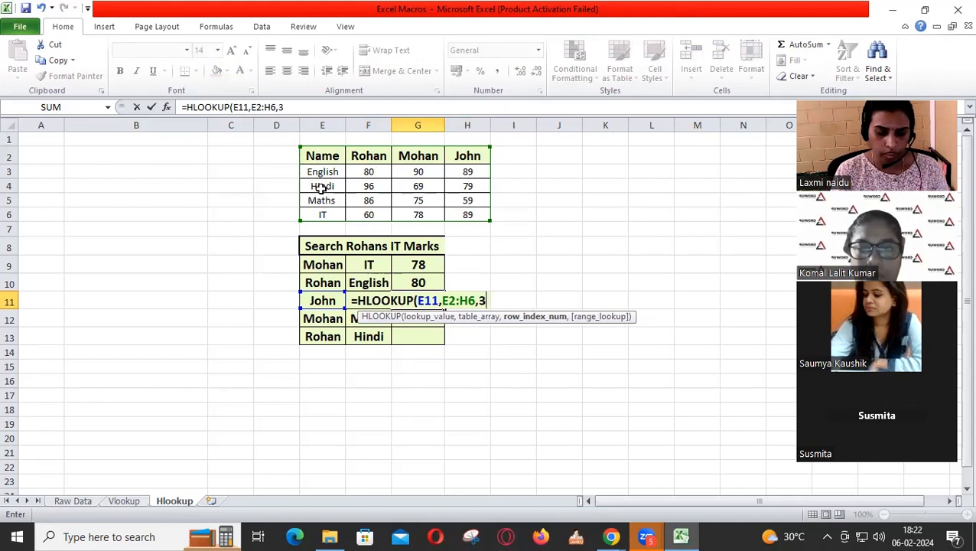
text(,)
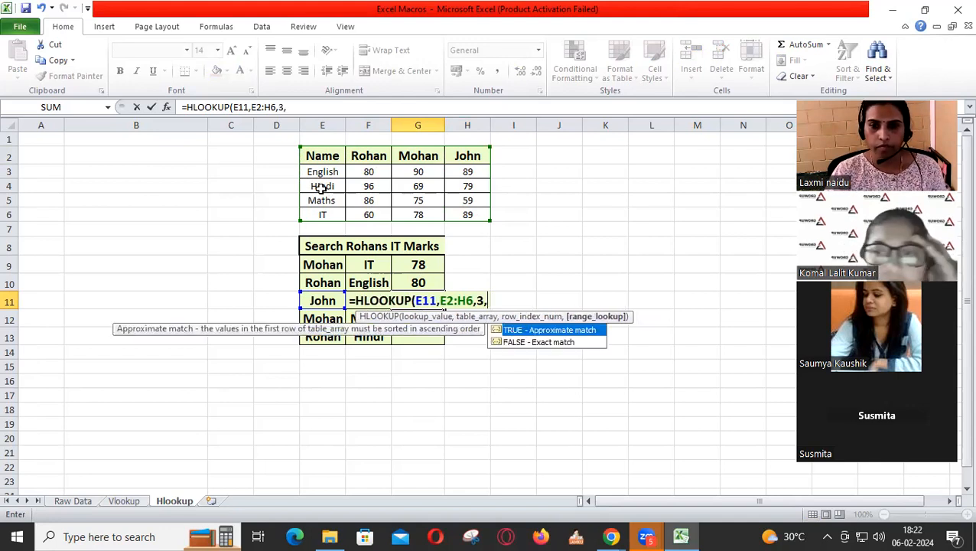
double_click(551, 342)
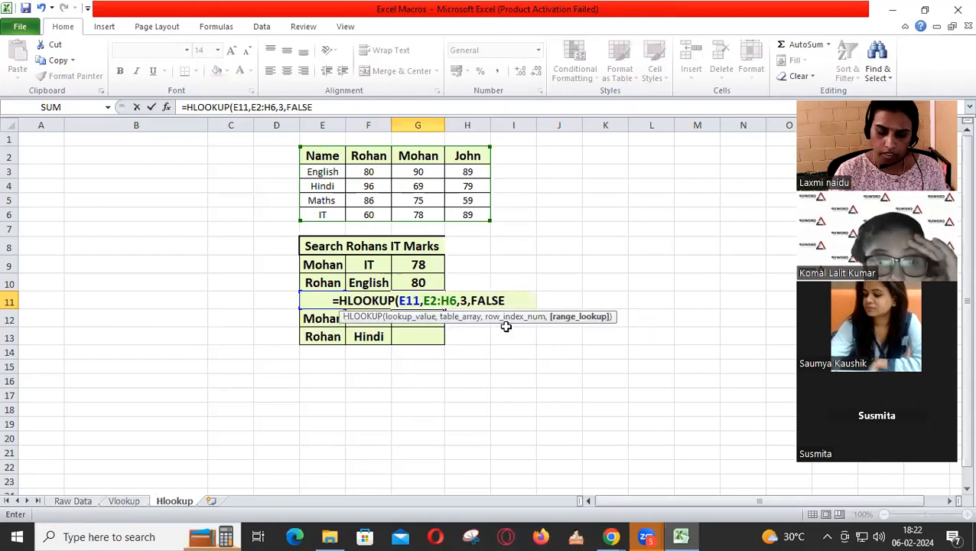
text())
key(Return)
Step: Check the G11 result against the matching name header, Hindi row label and mark in the marks table
click(368, 300)
click(466, 157)
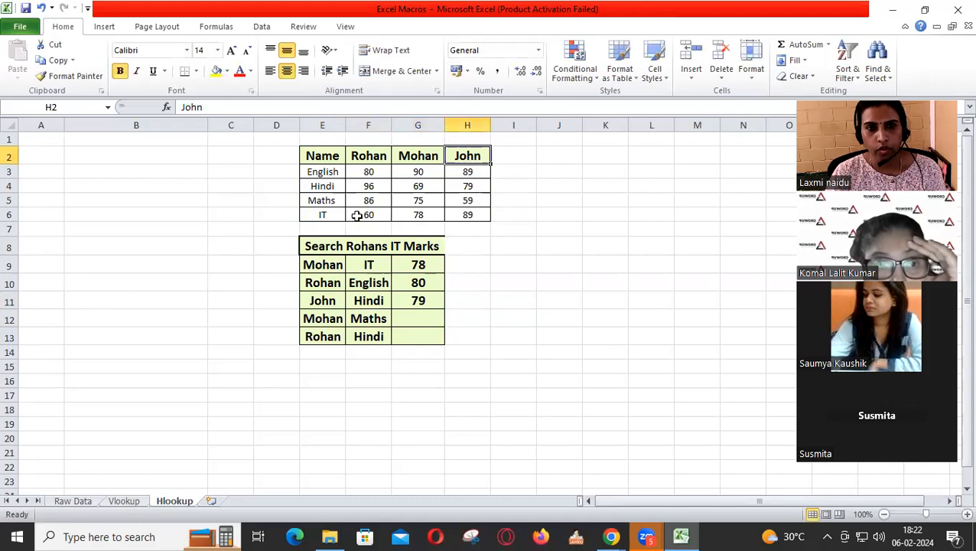
ctrl+click(316, 184)
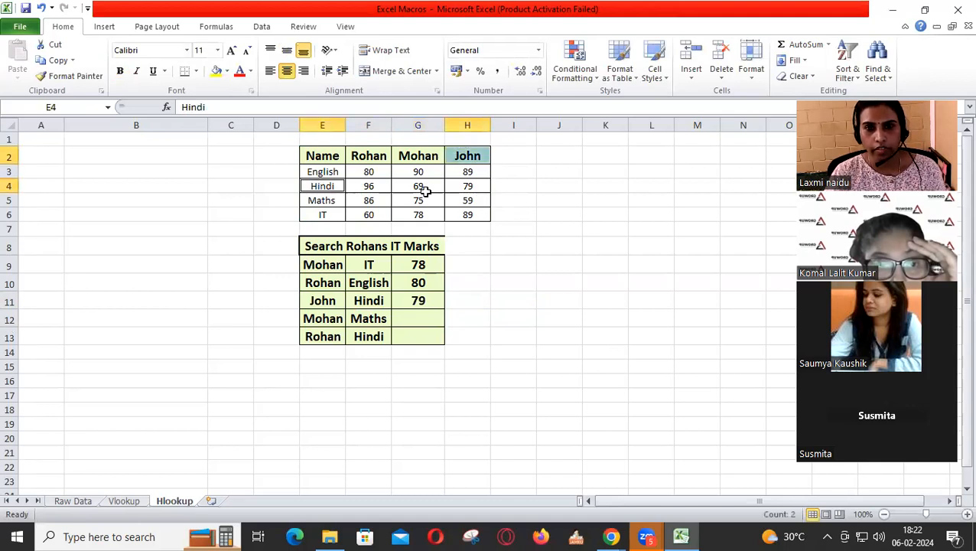
ctrl+click(481, 192)
click(431, 319)
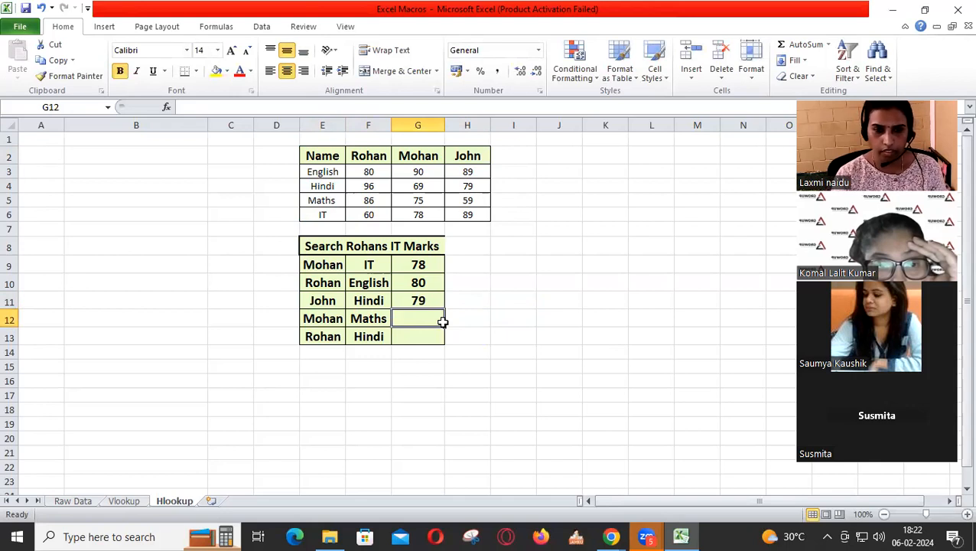
text(=)
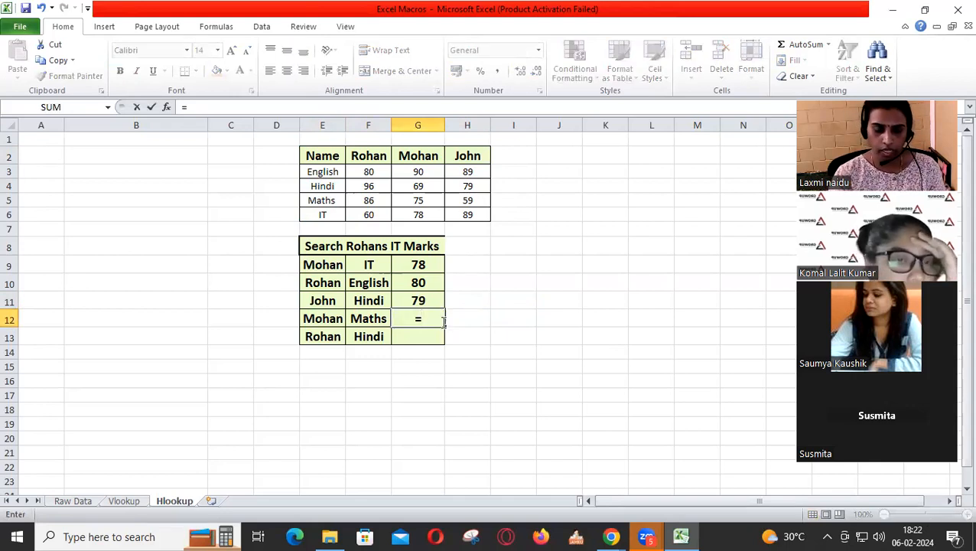
text(hloo)
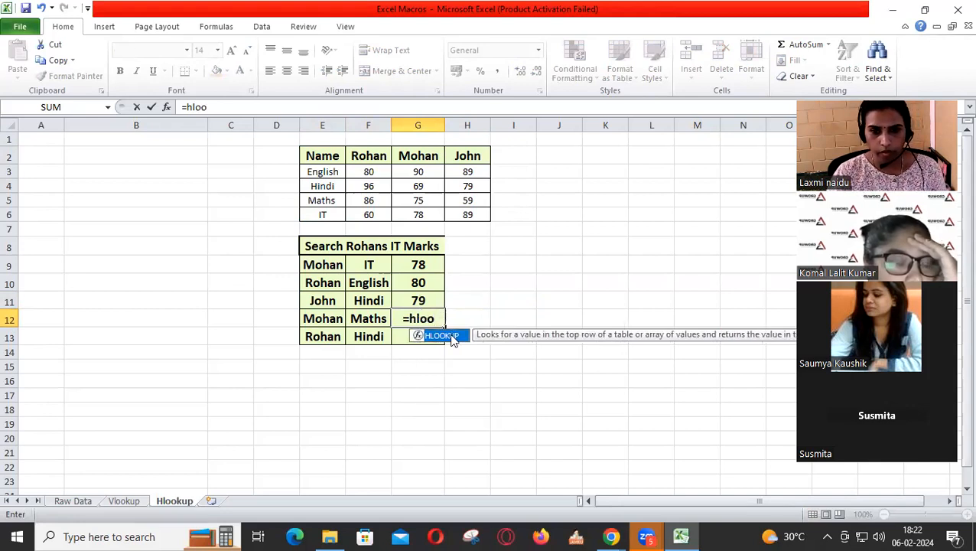
key(Tab)
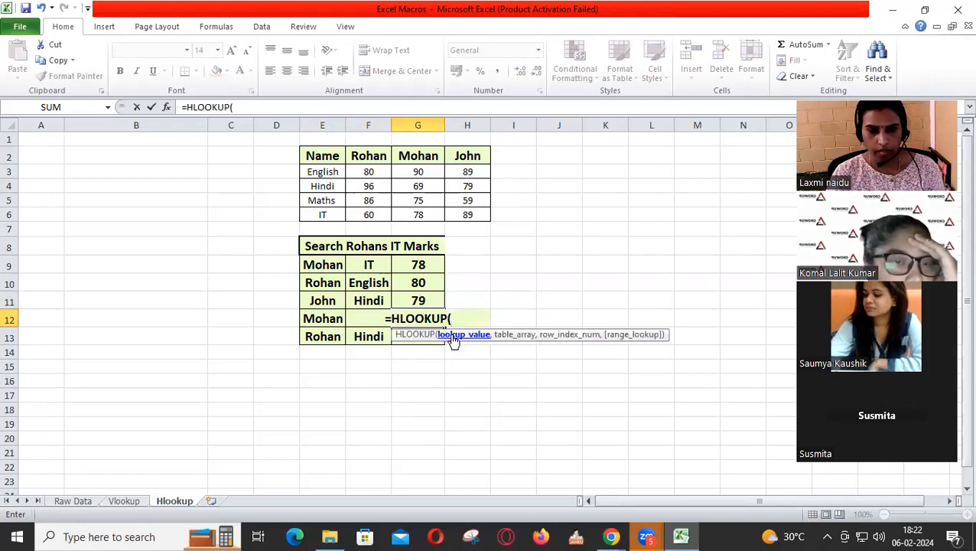
click(326, 319)
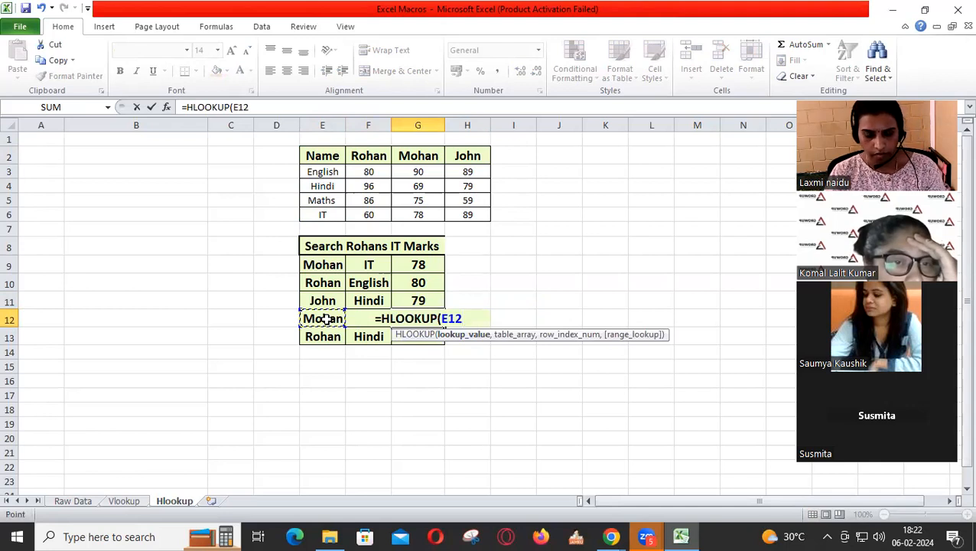
text(,)
drag(322, 162, 462, 216)
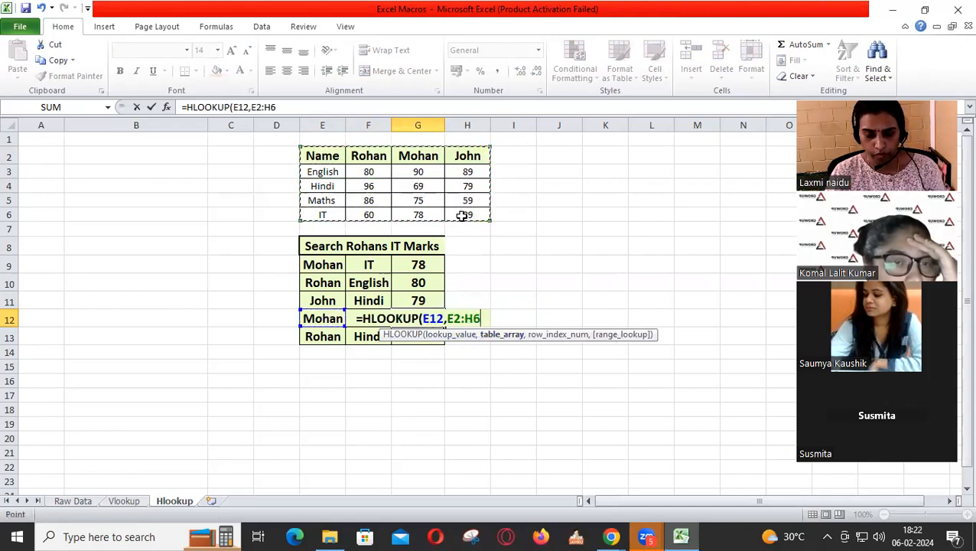
text(,)
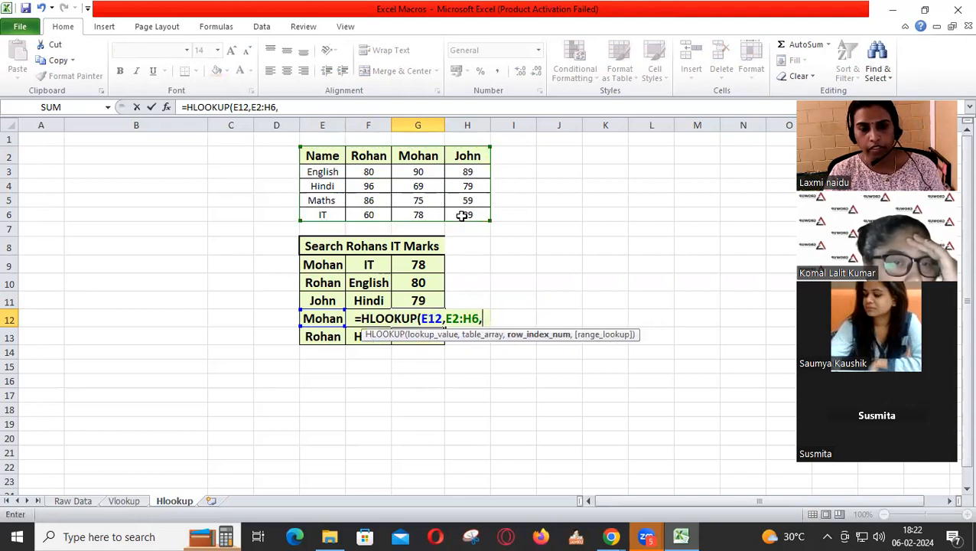
key(Escape)
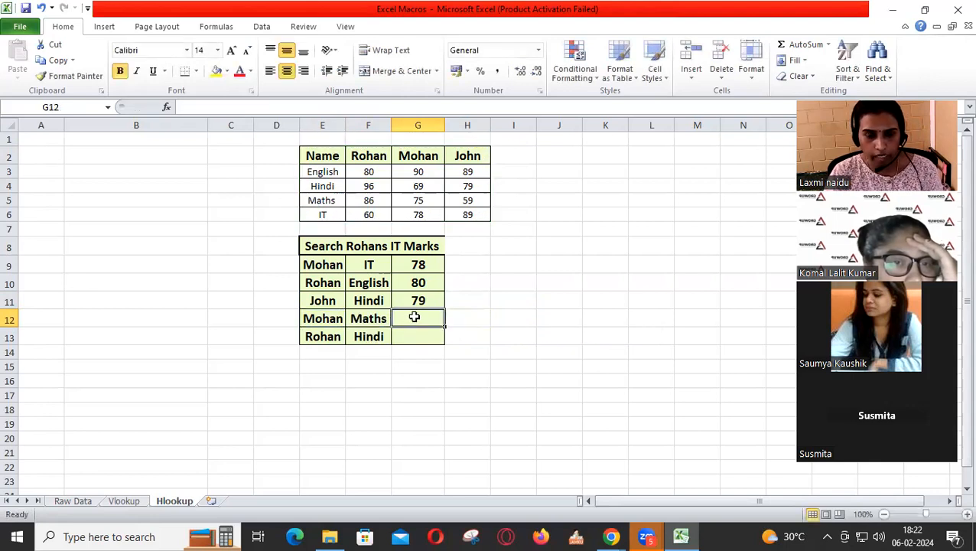
Step: Start an HLOOKUP formula in G12 with E12 as the lookup value
double_click(413, 317)
text(=h)
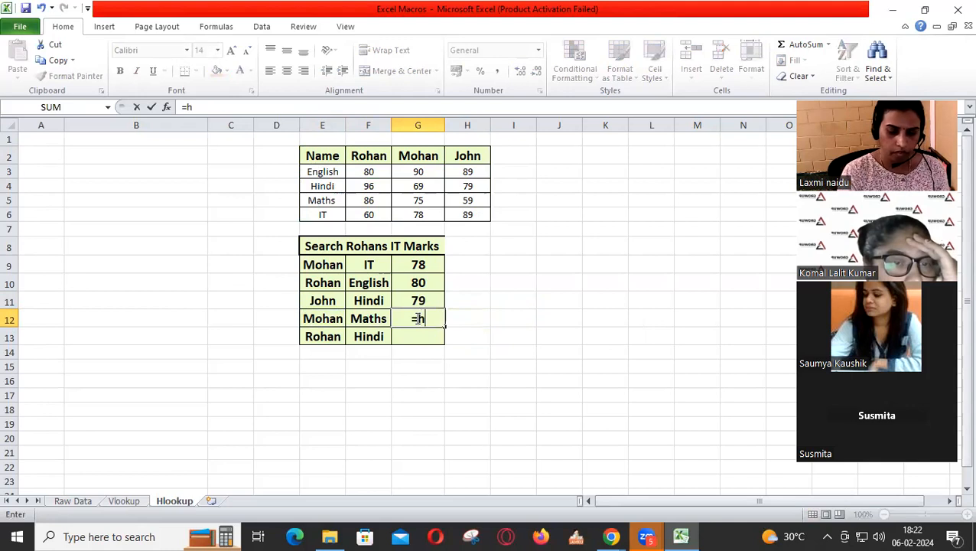
text(look)
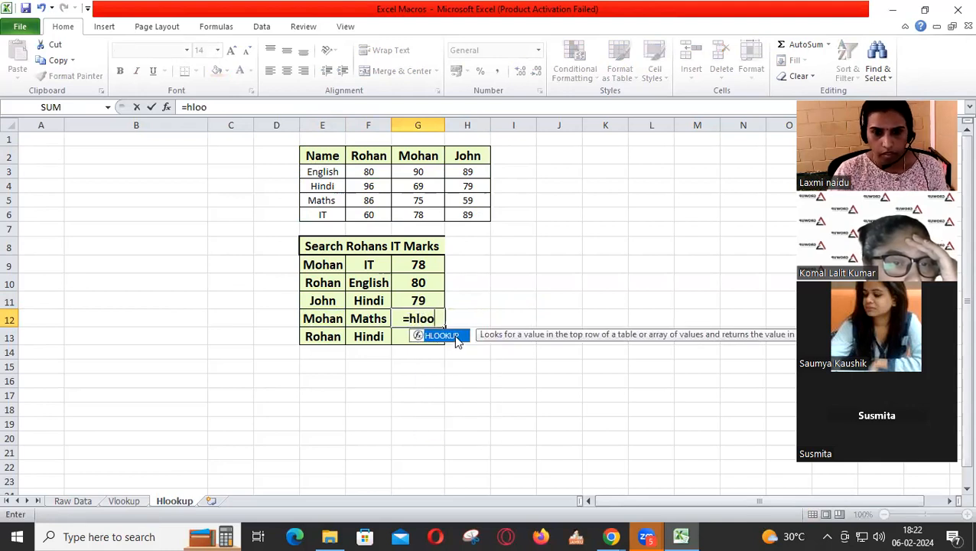
double_click(453, 340)
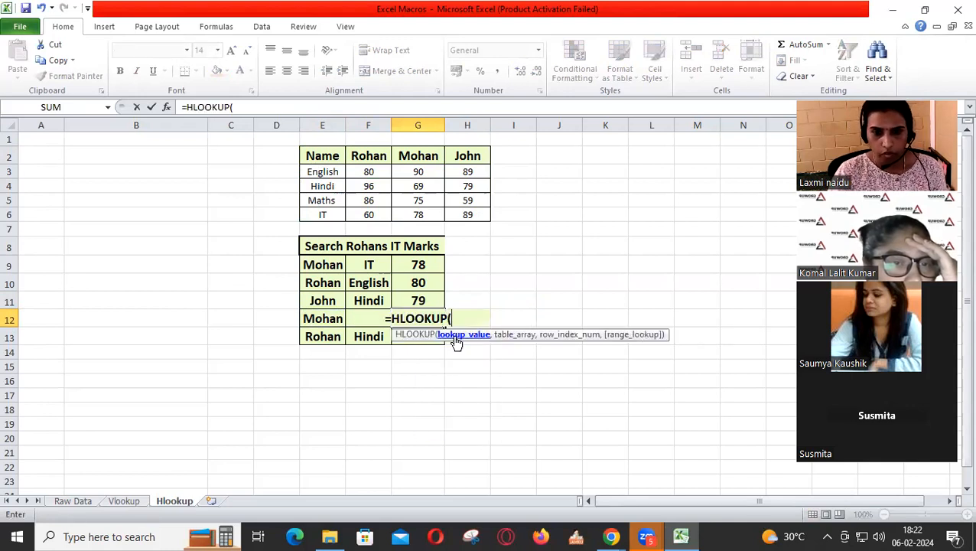
click(322, 318)
text(,)
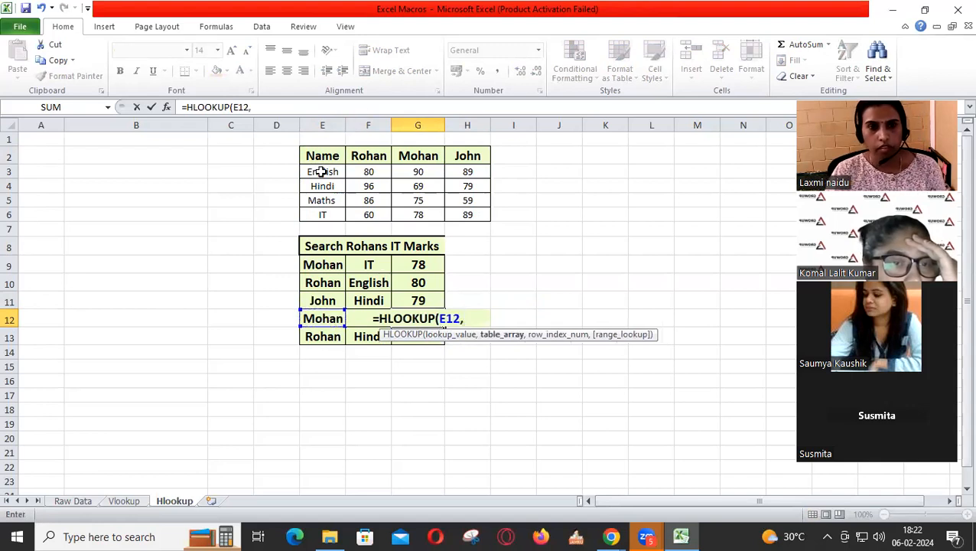
Step: Complete the G12 formula with table array E2:H6, row index 4 and FALSE for an exact match
drag(325, 153, 464, 212)
text(,)
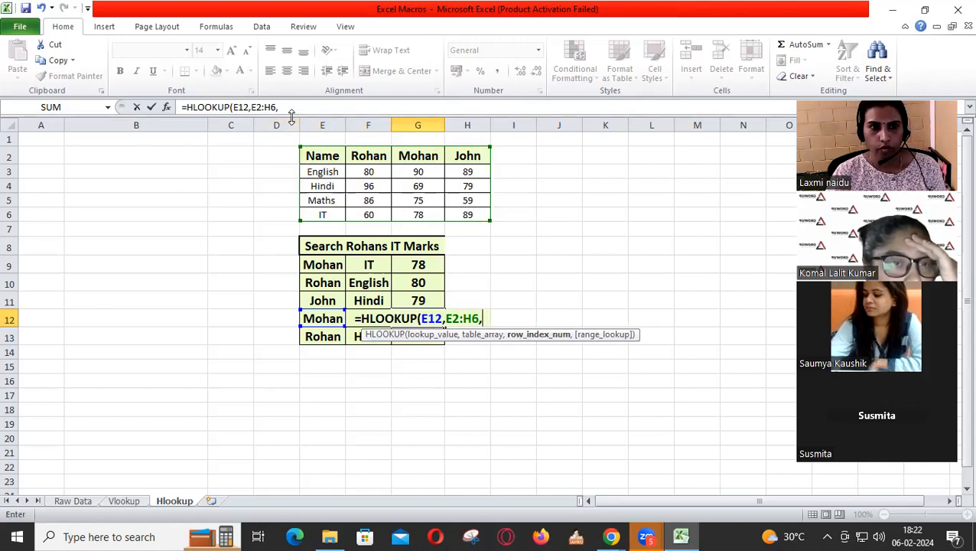
text(4,)
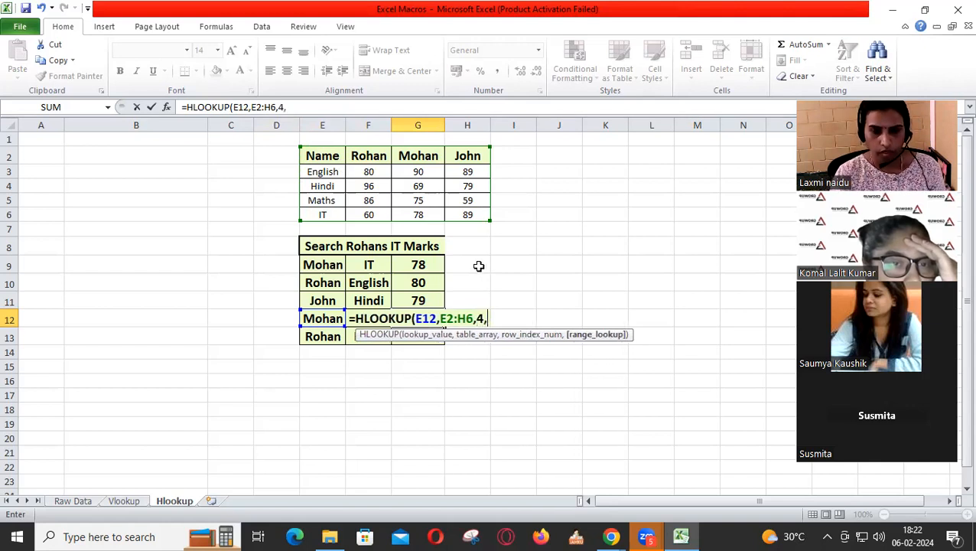
double_click(533, 359)
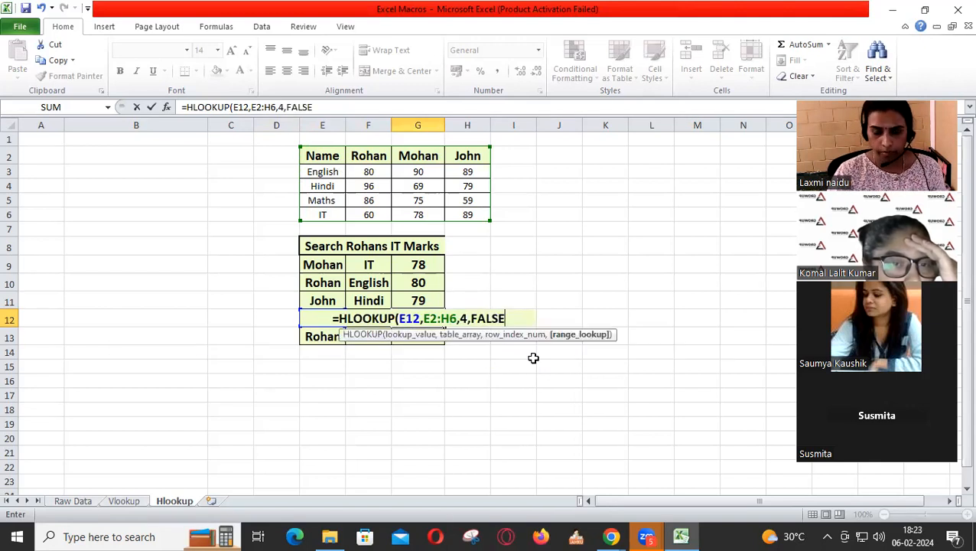
text())
key(Return)
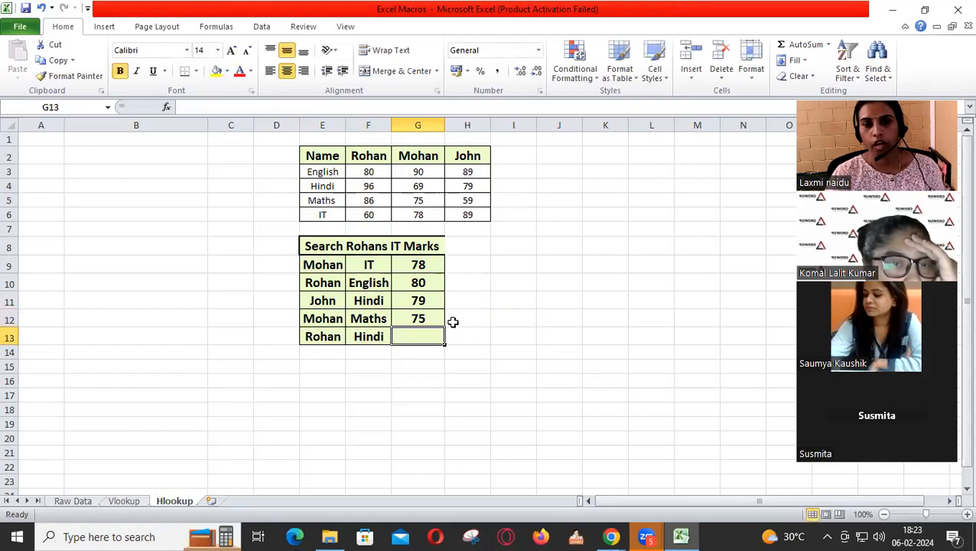
Step: Review the G12 formula and the Hindi lookup in row 13, and switch to the Google Slides presentation in Chrome
click(442, 320)
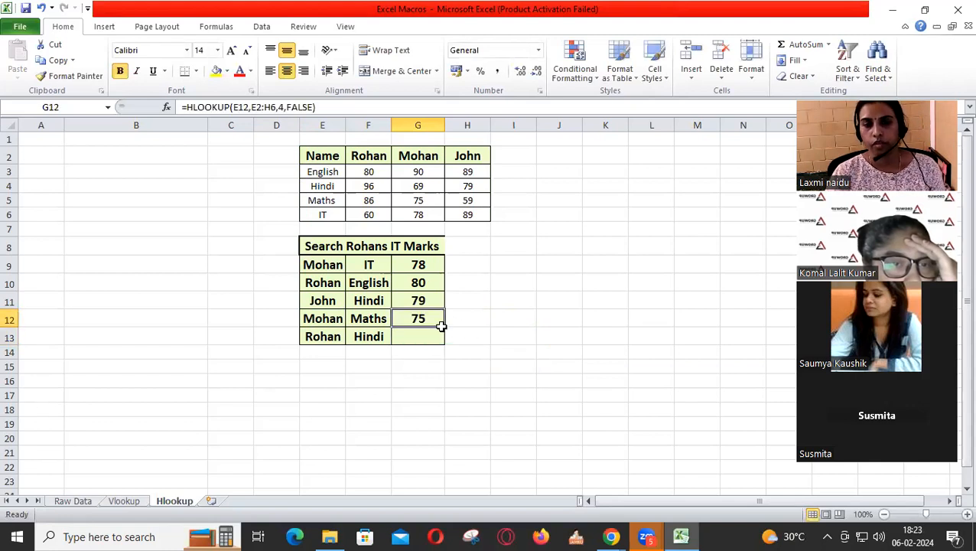
click(362, 340)
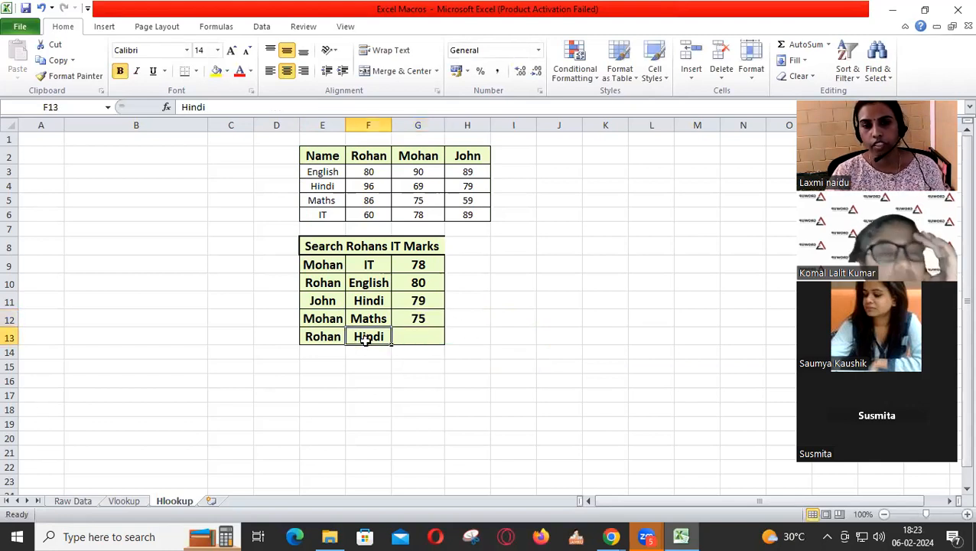
click(431, 338)
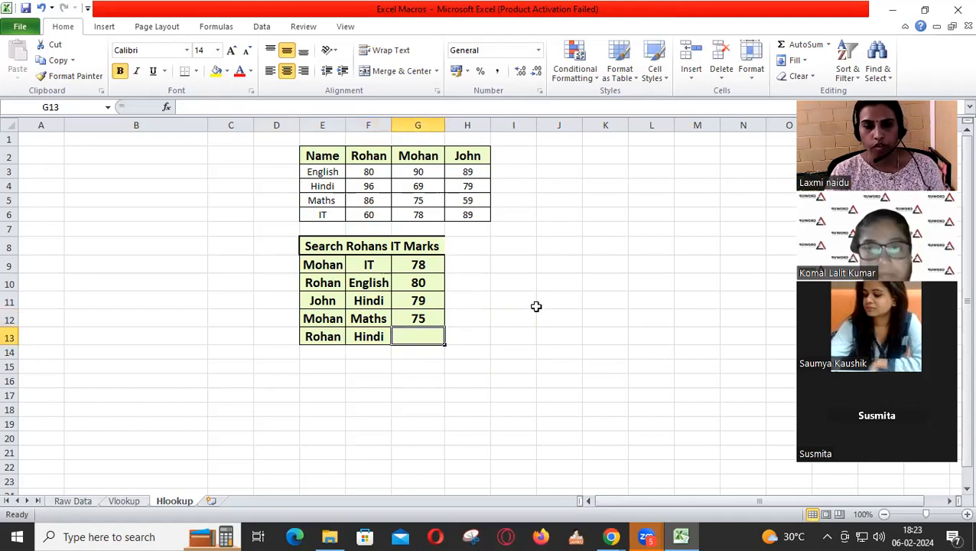
key(alt+Tab)
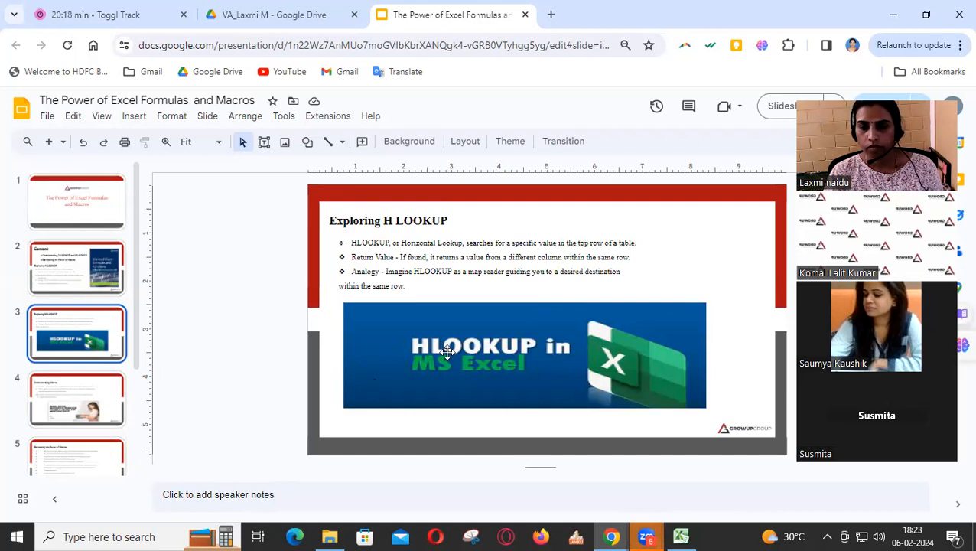
Step: Switch back to the Excel workbook and inspect the VLOOKUP salary formula in C3 of the Vlookup sheet
click(648, 535)
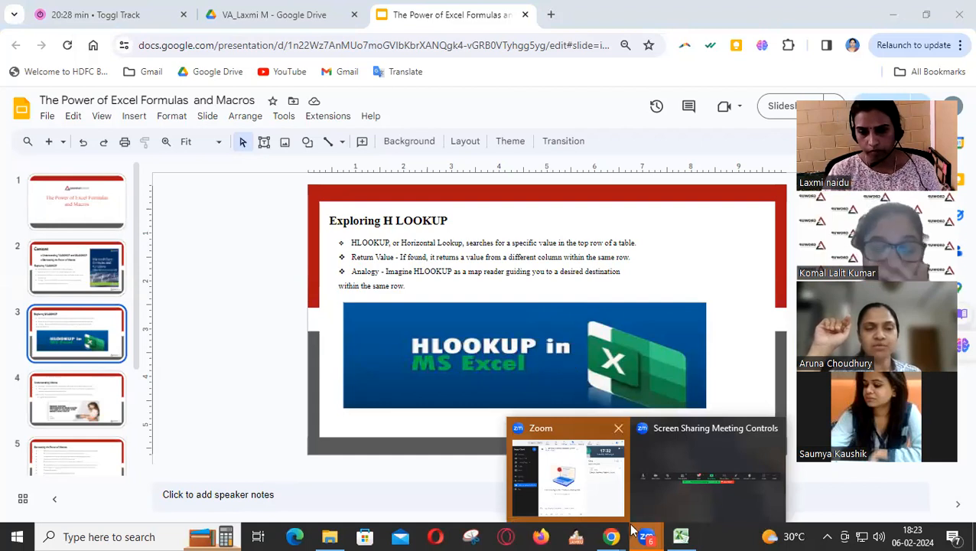
click(680, 535)
click(121, 501)
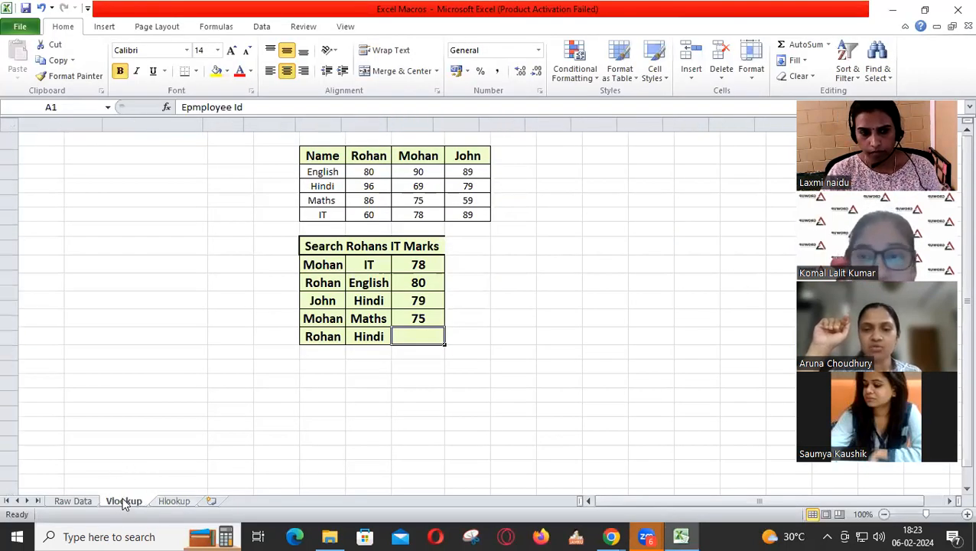
click(273, 314)
click(224, 174)
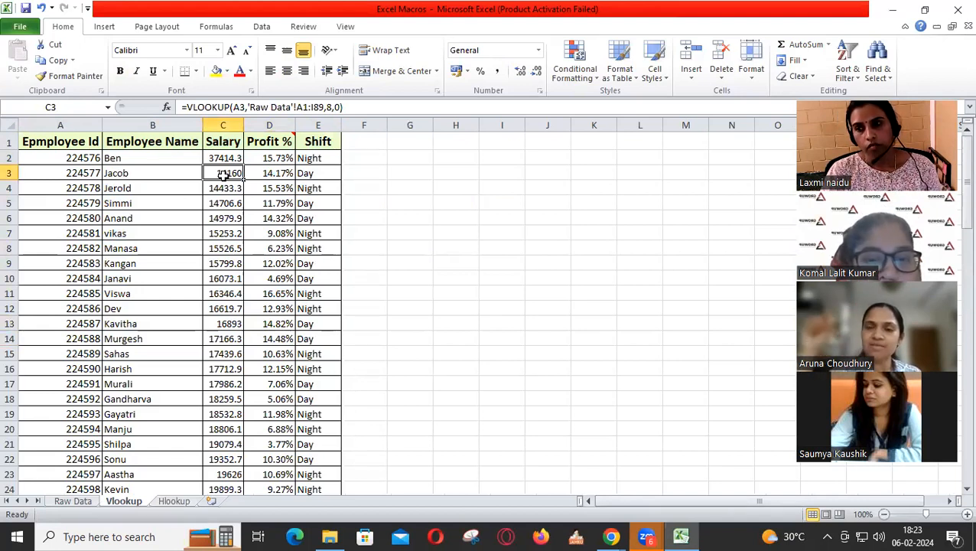
Step: Compare the Raw Data source table with the Vlookup sheet, highlighting A1:H22 and inspecting the employee name formula in B17
click(73, 501)
click(81, 188)
drag(68, 142, 459, 457)
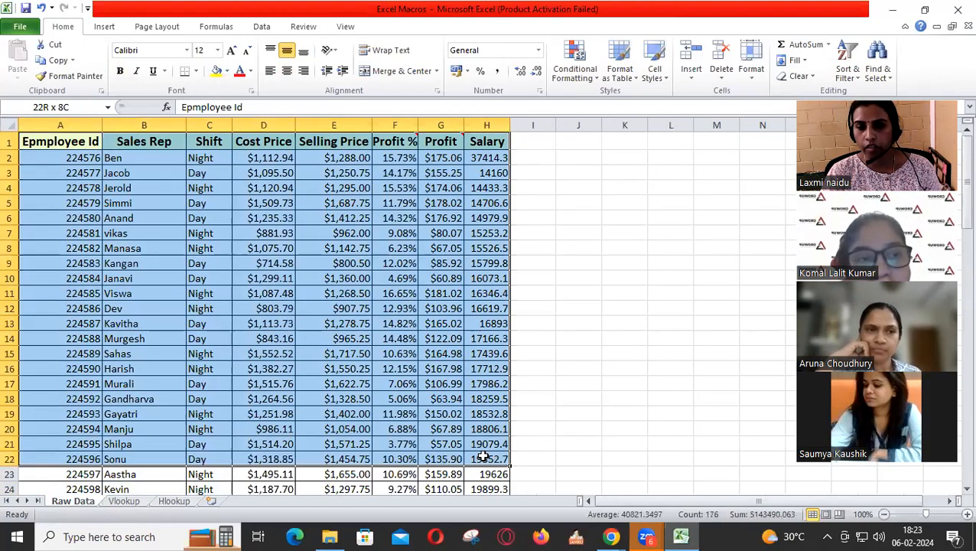
click(124, 501)
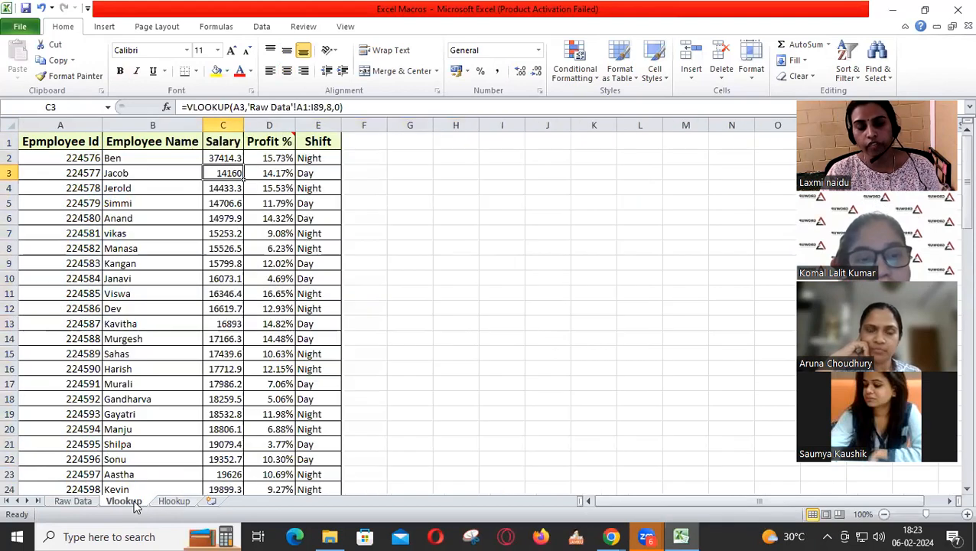
click(76, 501)
click(98, 248)
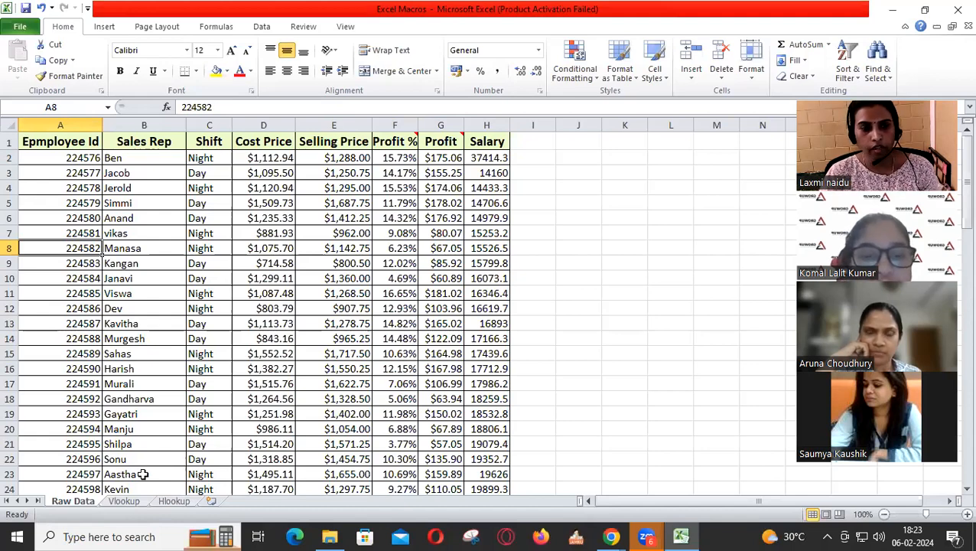
click(124, 501)
click(170, 389)
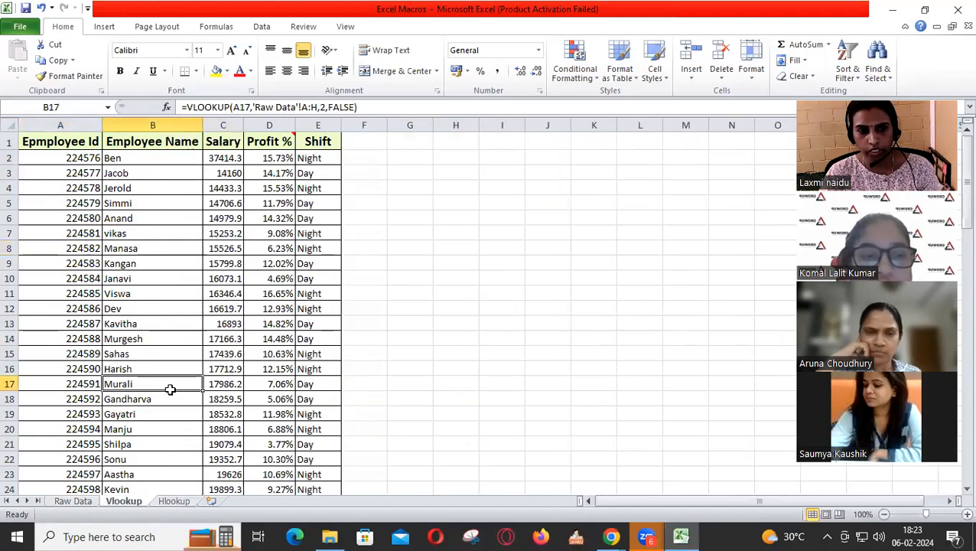
Step: Highlight the Raw Data table across columns A to H and examine individual ID, name, price and profit percentage cells
click(80, 501)
drag(84, 143, 489, 471)
scroll(347, 305, up, 2)
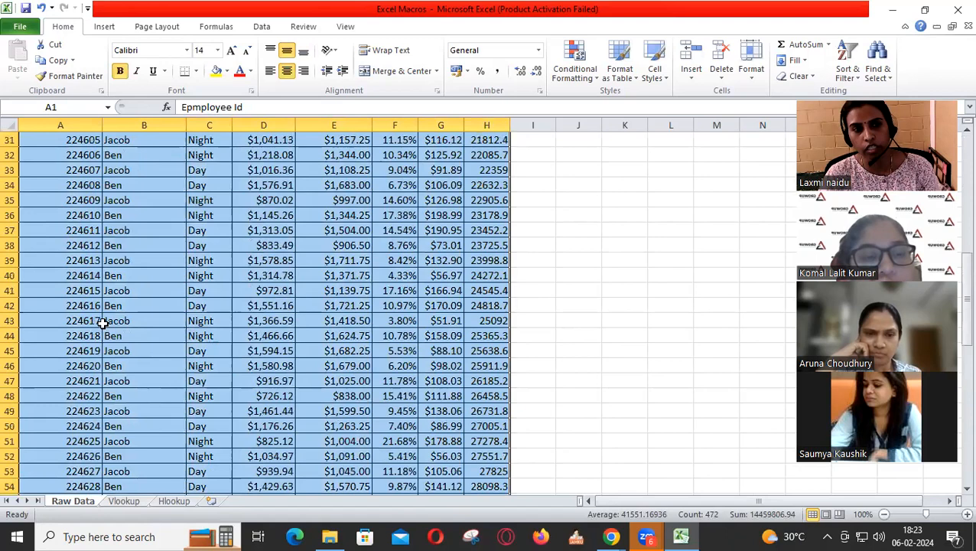
click(88, 230)
click(126, 277)
click(255, 318)
click(350, 352)
click(402, 381)
scroll(433, 398, down, 4)
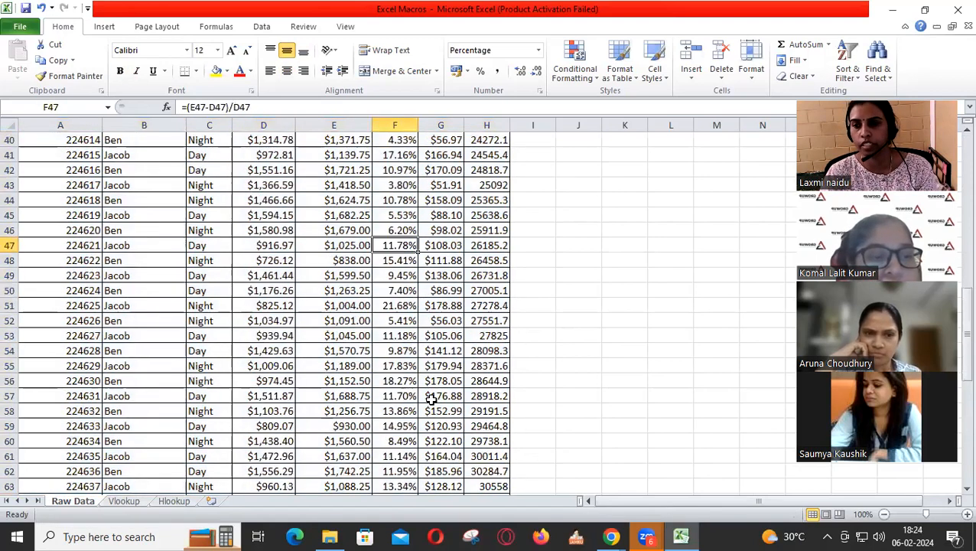
Step: Inspect the VLOOKUP salary formulas in C3 and C2 of the Vlookup sheet
click(124, 501)
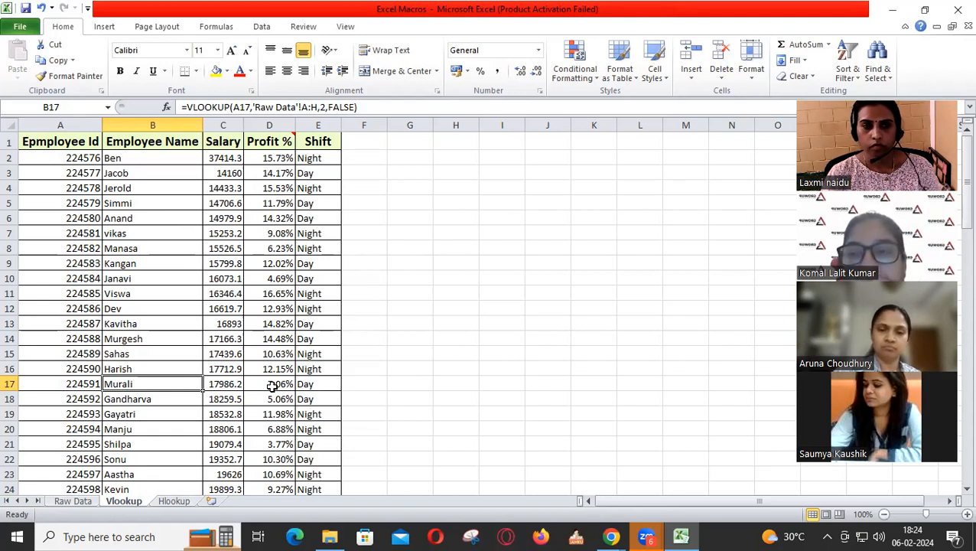
click(228, 171)
click(229, 159)
Step: Highlight entire columns A to H on the Raw Data sheet as a whole-column table array, and clear the selection
click(72, 501)
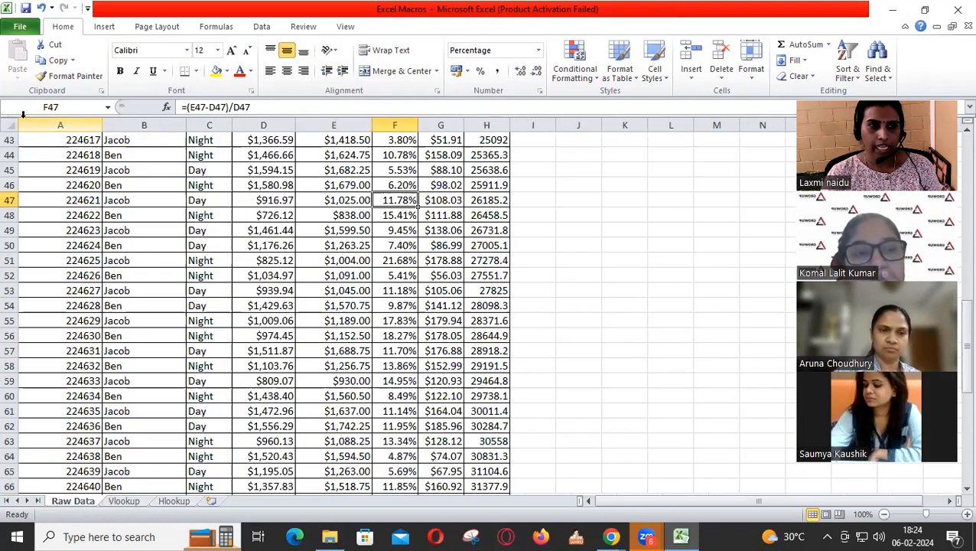
scroll(43, 192, up, 14)
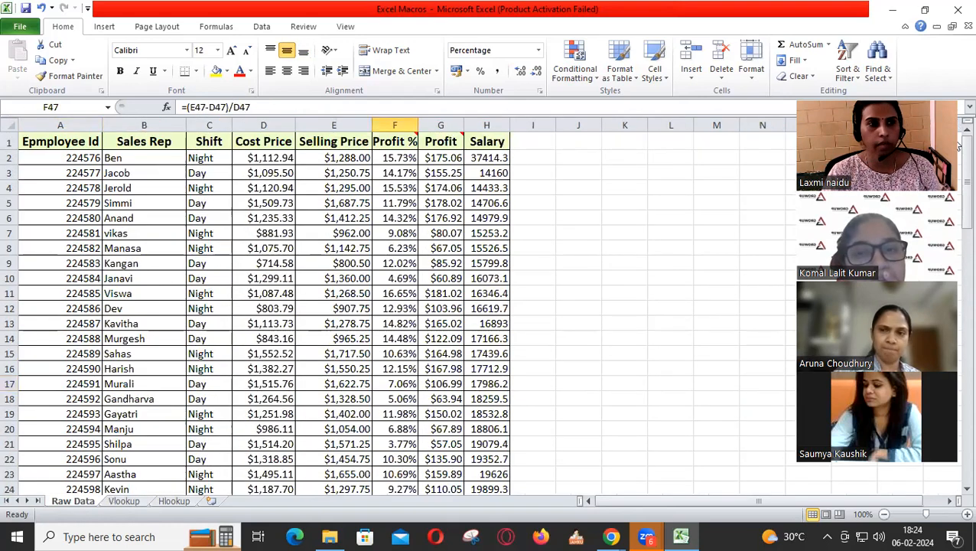
drag(86, 121, 479, 154)
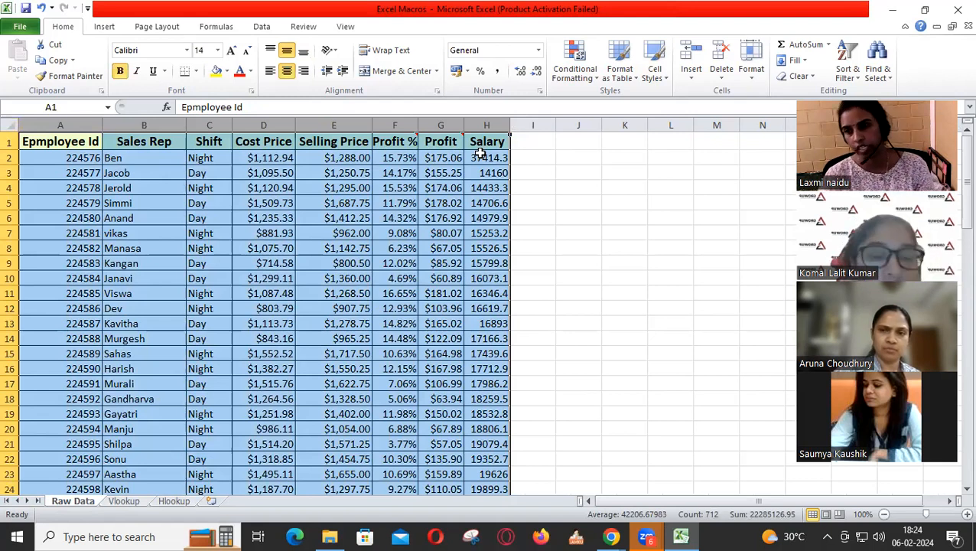
click(438, 218)
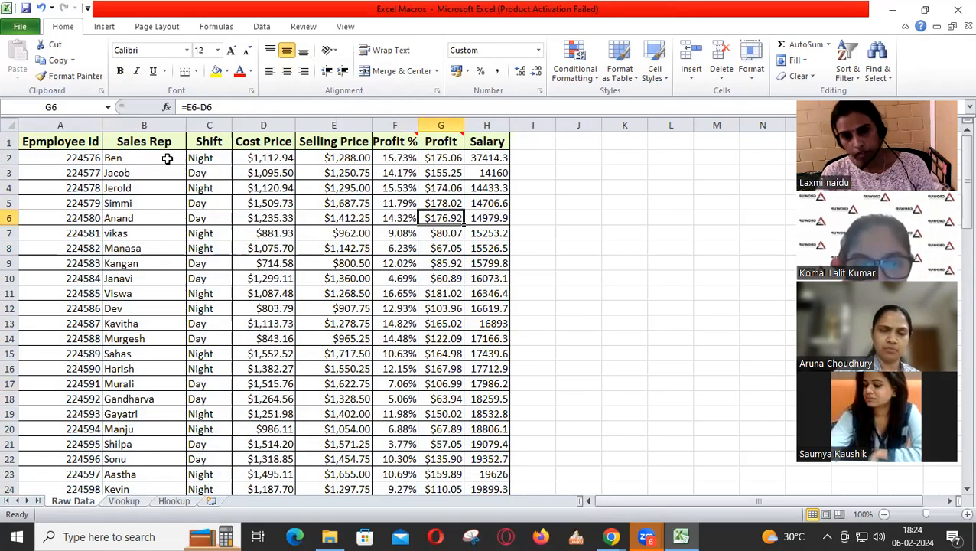
Step: Select the Raw Data range A1:H89 by extending the header row to the last record, and return to the Vlookup sheet
click(72, 139)
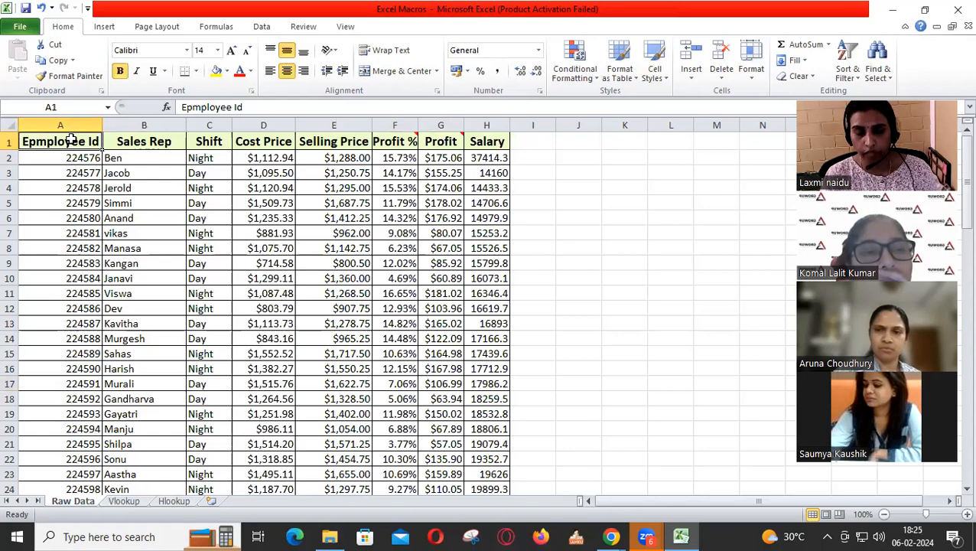
key(shift+Right)
key(shift+Right)
key(shift+Right)
key(shift+Right)
key(shift+Right)
key(shift+Right)
key(shift+Right)
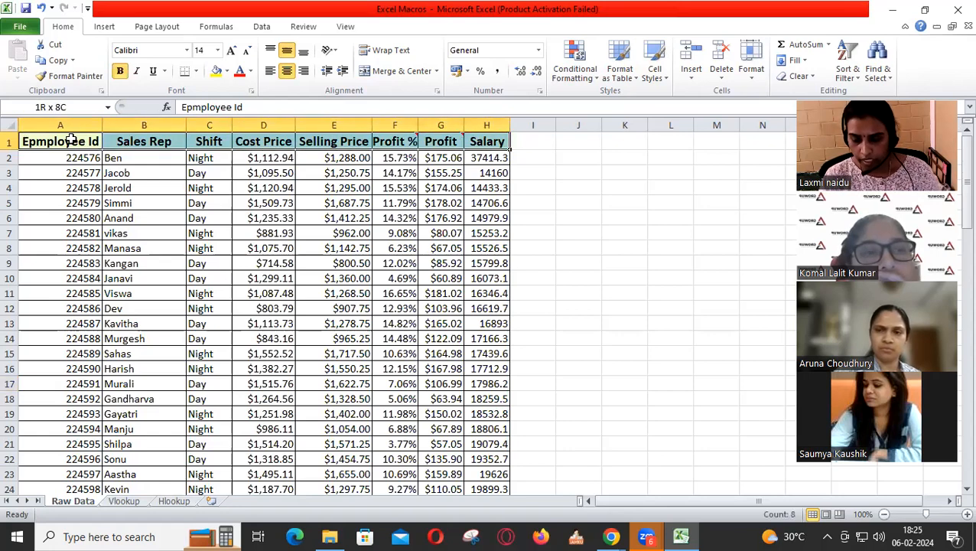
key(ctrl+shift+Down)
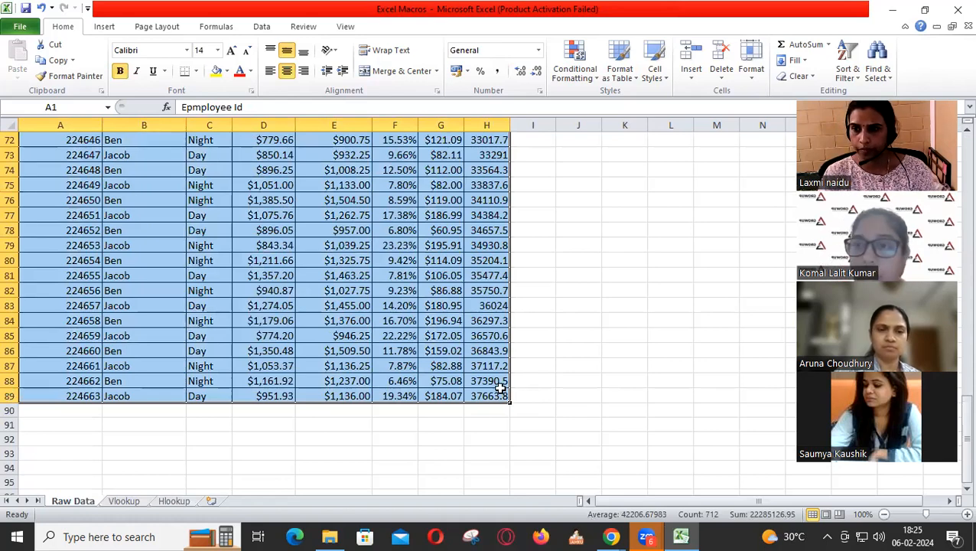
scroll(501, 388, up, 20)
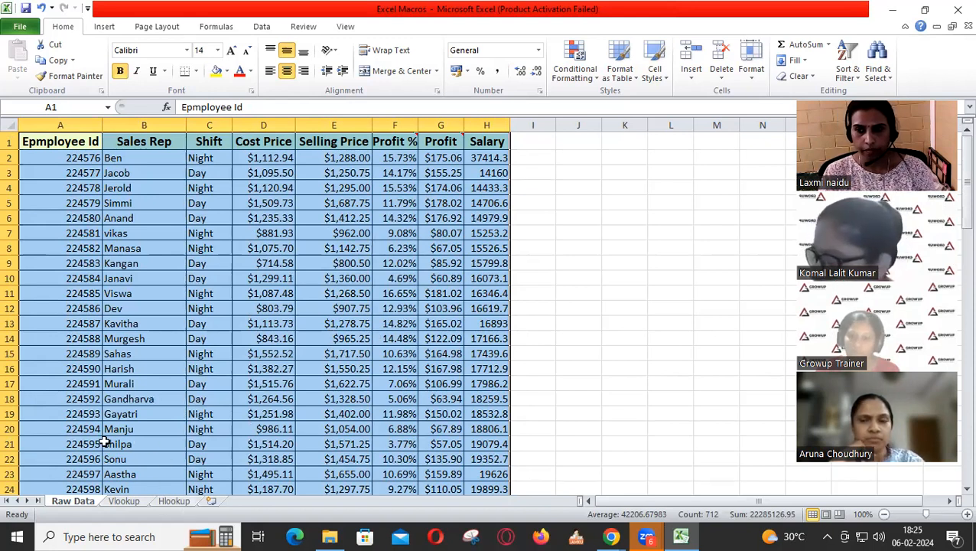
click(121, 500)
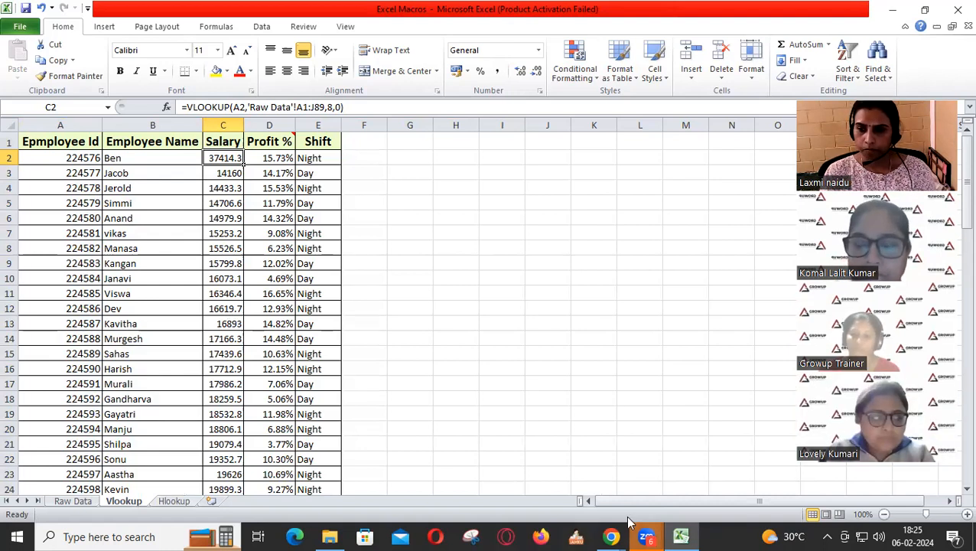
Step: Switch to the presentation slideshow in Chrome and advance from the HLOOKUP slide to the Understanding Macros slide
mouse_move(644, 535)
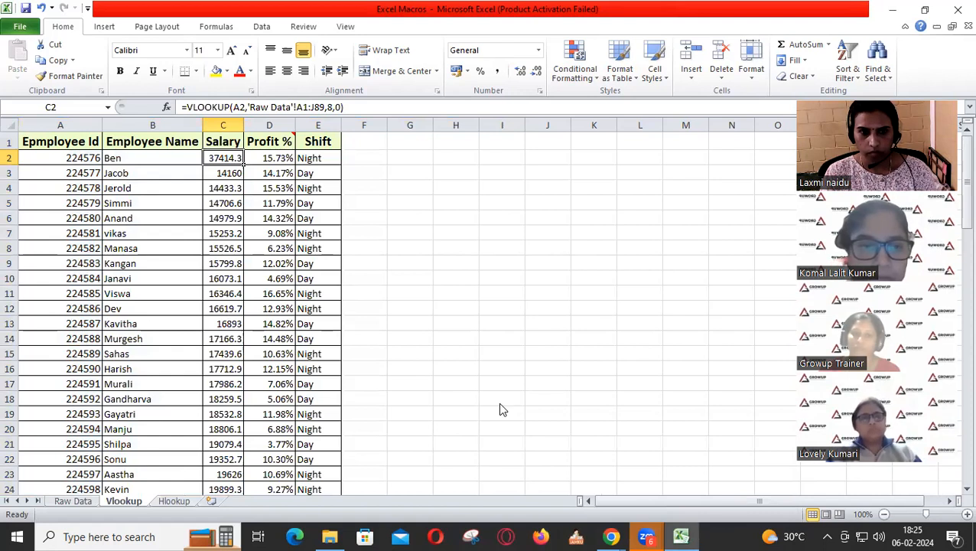
key(alt+Tab)
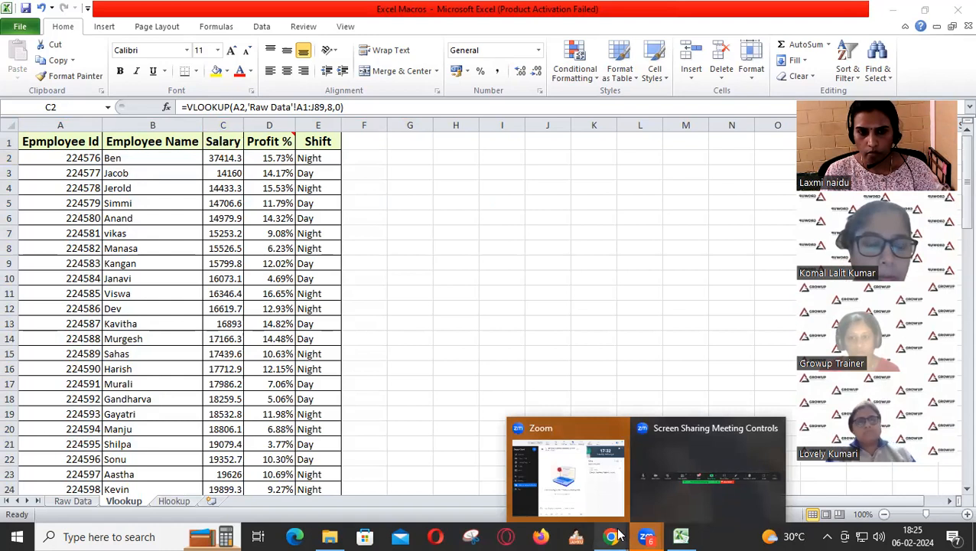
key(alt+Tab)
key(alt+Tab)
key(alt+Tab)
key(alt+Tab)
click(172, 372)
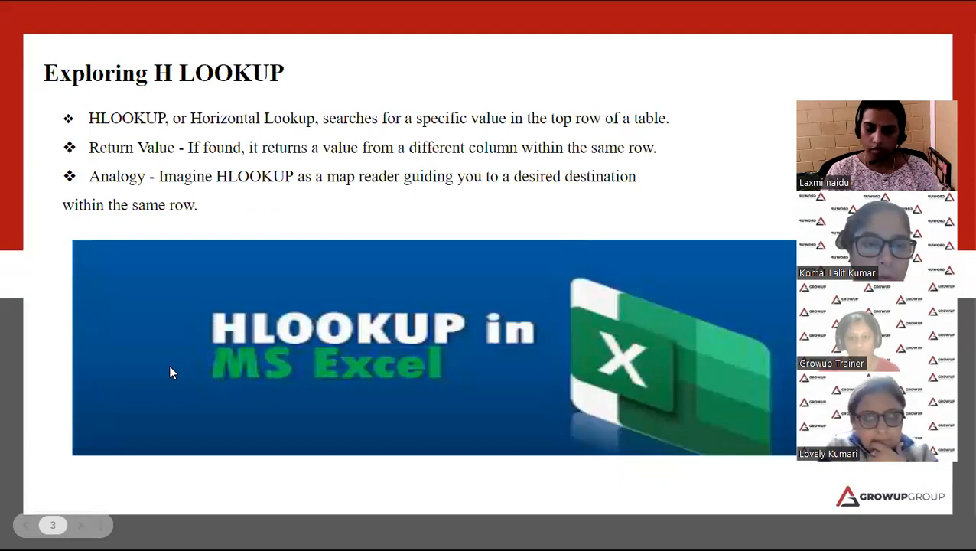
click(171, 369)
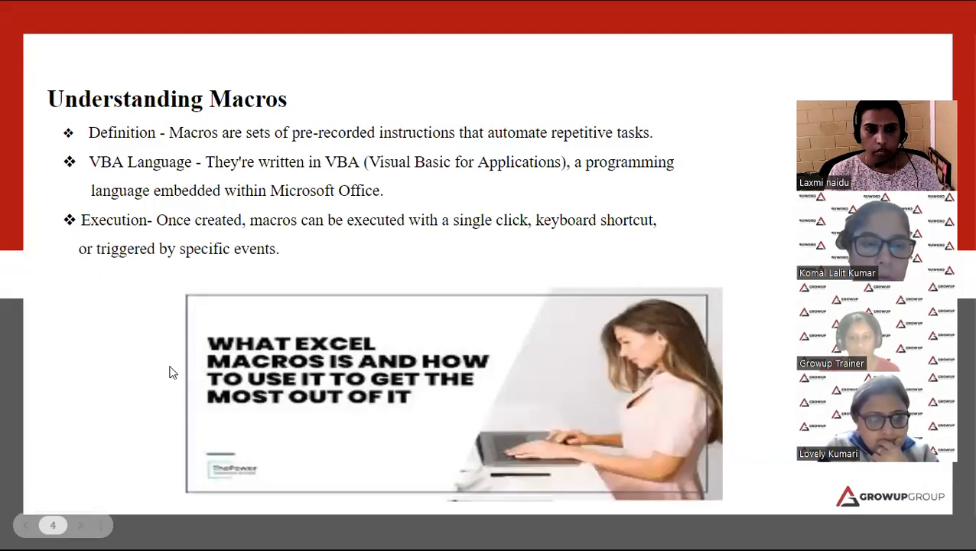